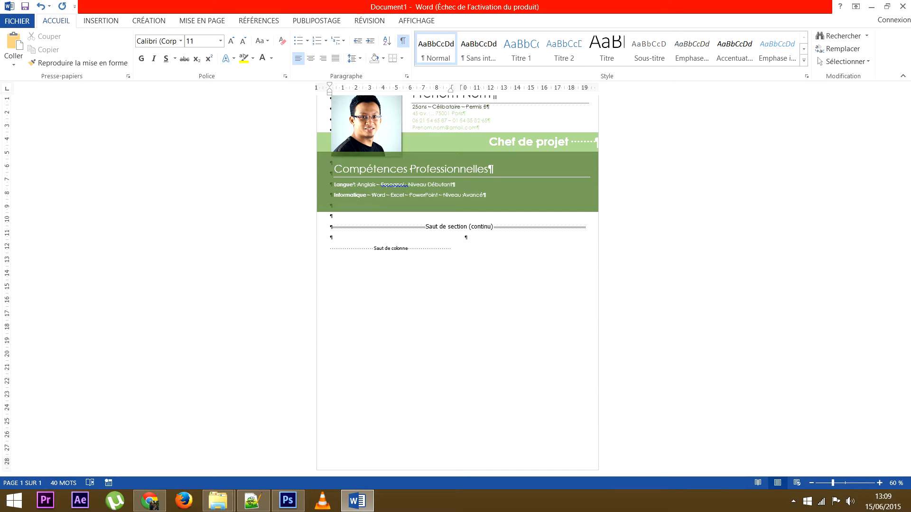
Type the Expériences Professionnelles heading, followed by blank lines.
type("Expér")
key("BackSpace")
type("iences Porfessionnelles")
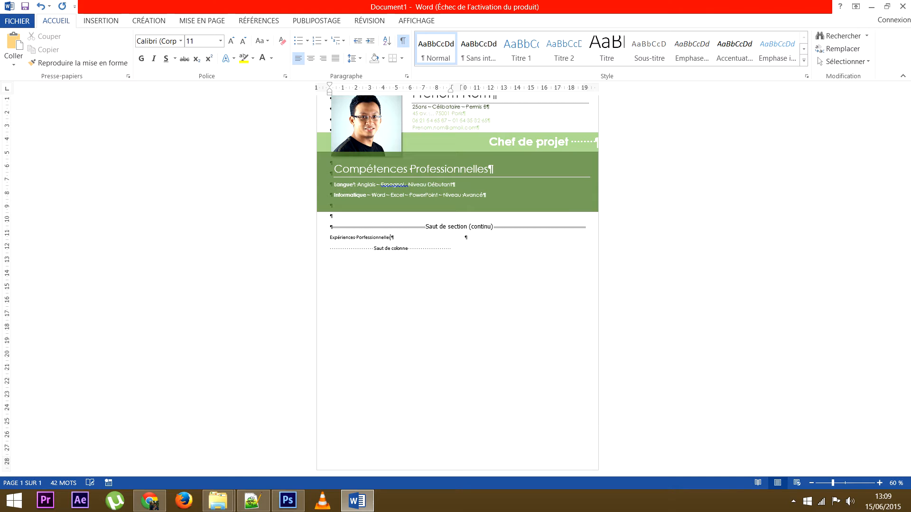
key("Return")
key("Return")
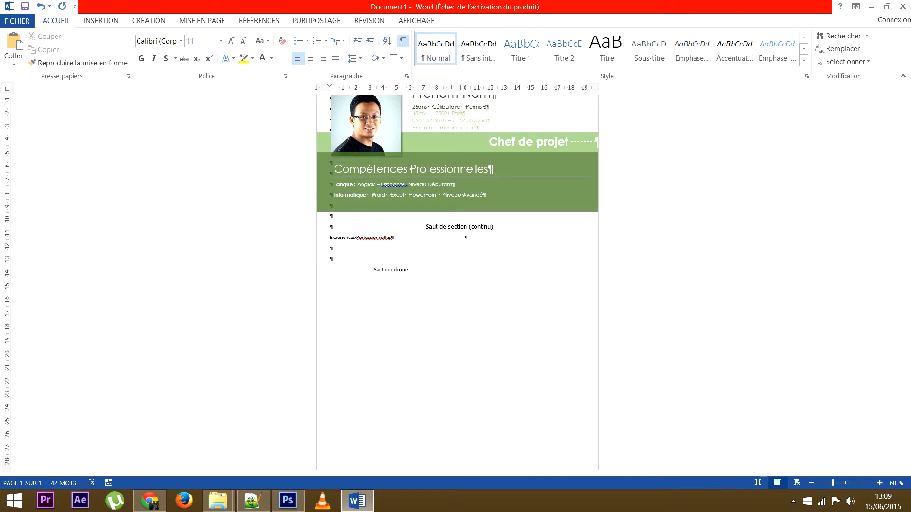
Add the Diplômes et Formations and Expériences Extra-professionnelles headings, each followed by blank lines.
type("Diplômes et ")
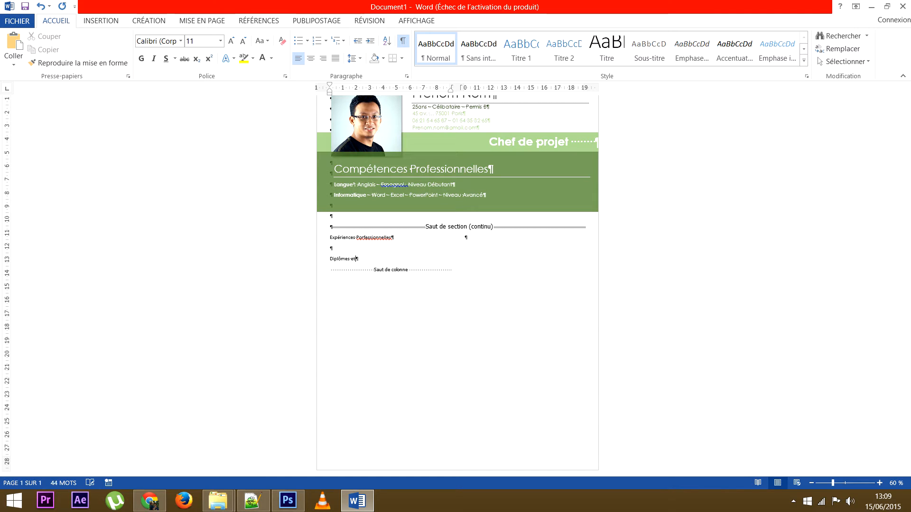
type("Formations")
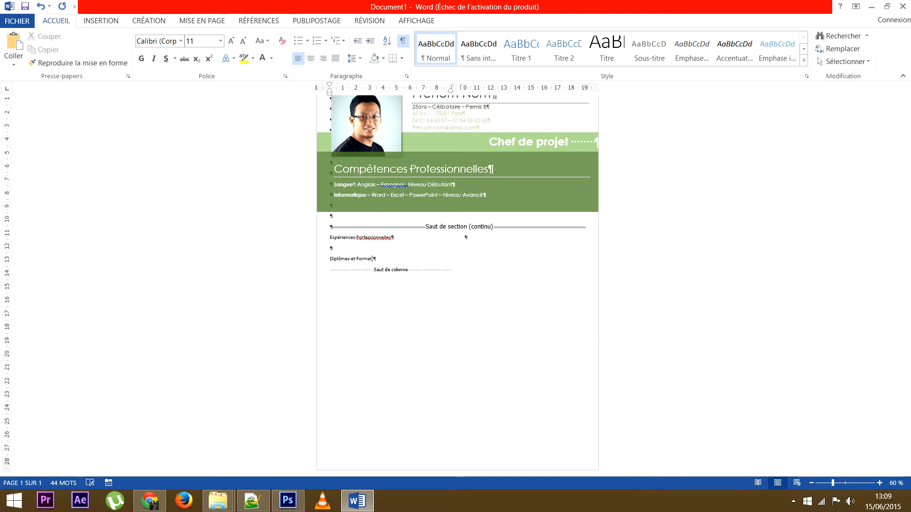
key("Return")
key("Return")
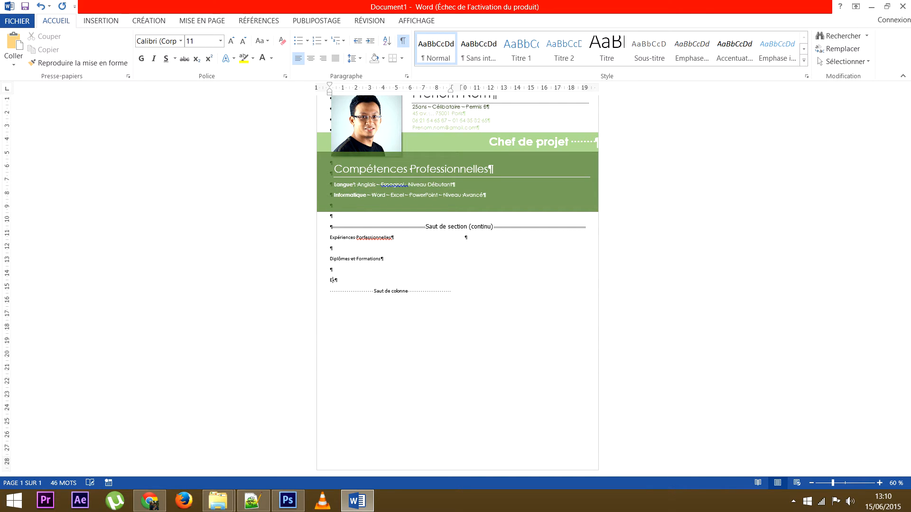
type("xpériences Extra-professionnelles")
key("Return")
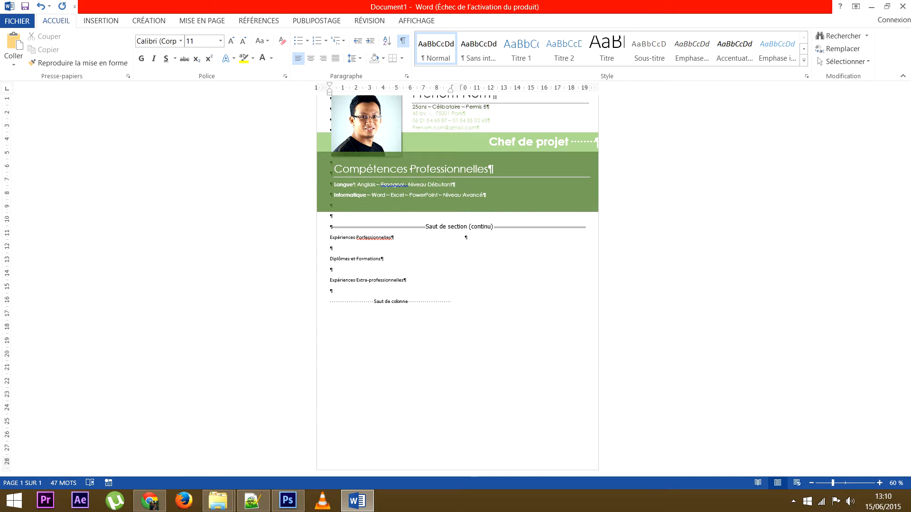
right_click(388, 238)
Correct 'Porfessionnelles' to 'Professionnelles' and make the heading 18 pt and centred.
left_click(429, 249)
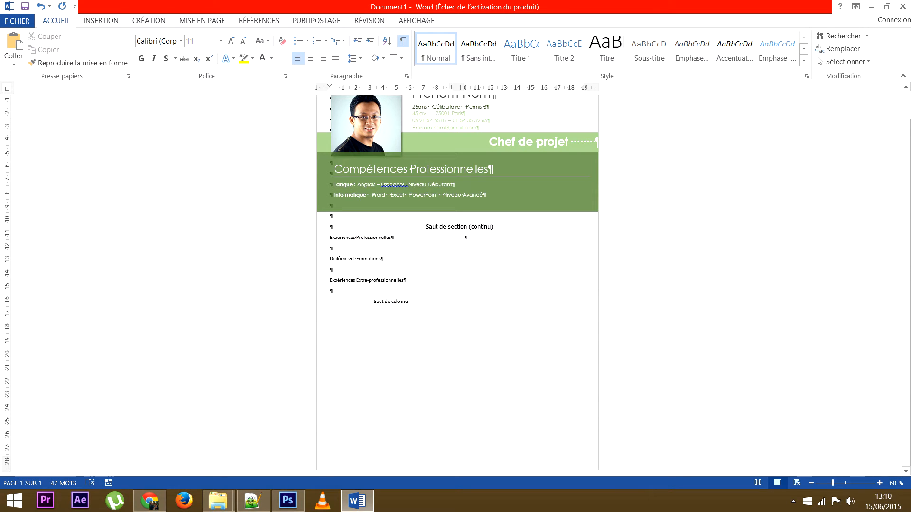
left_click(323, 238)
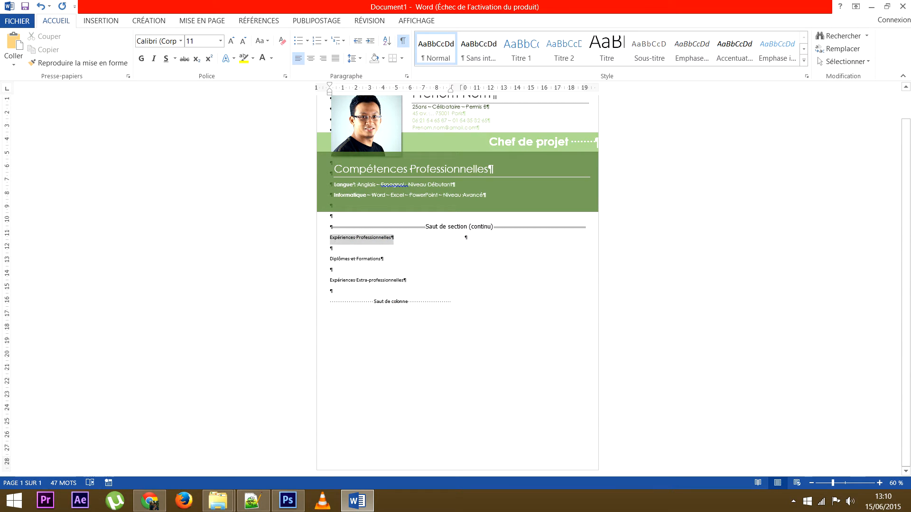
left_click(231, 41)
left_click(231, 41)
left_click(231, 41)
left_click(231, 41)
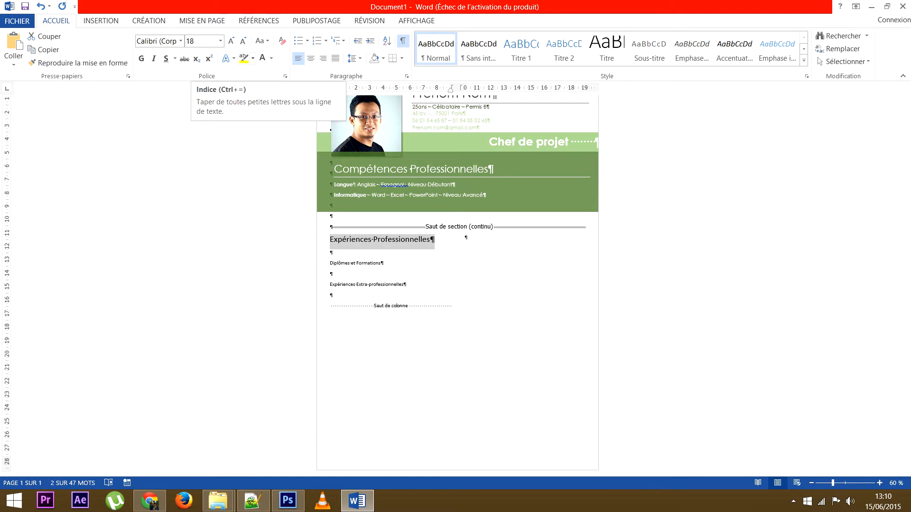
left_click(311, 58)
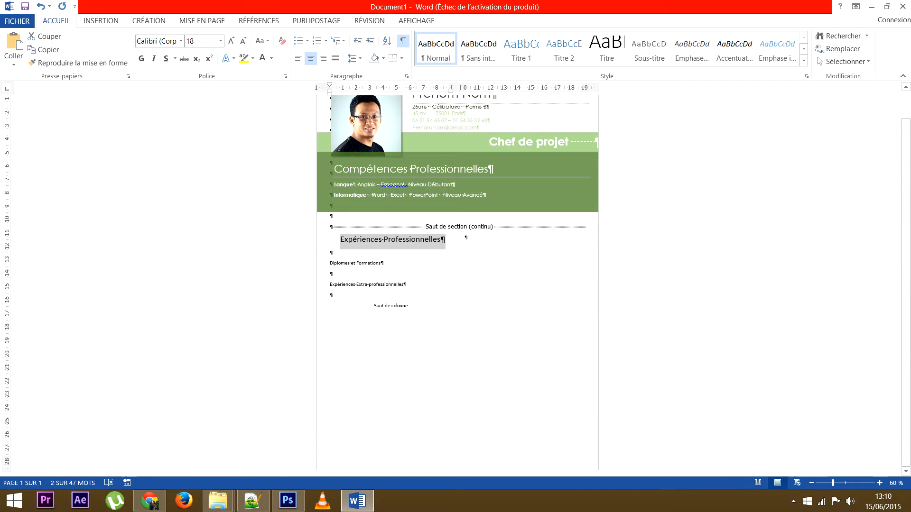
Set the Expériences Professionnelles heading to Century Gothic in dark green.
left_click(180, 41)
left_click(188, 110)
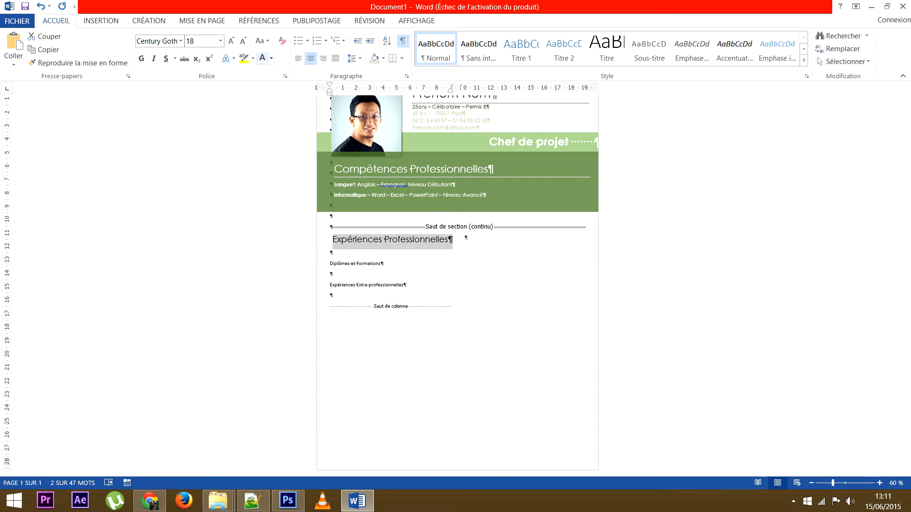
left_click(271, 58)
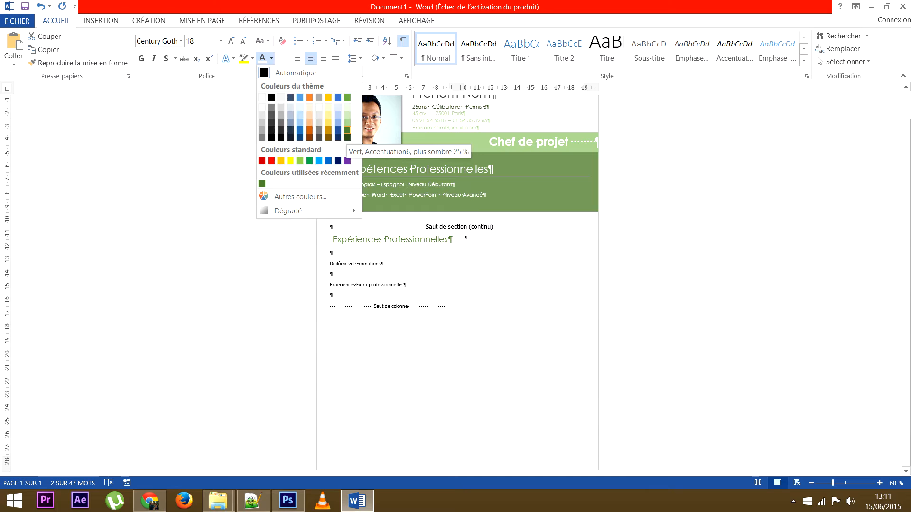
left_click(347, 130)
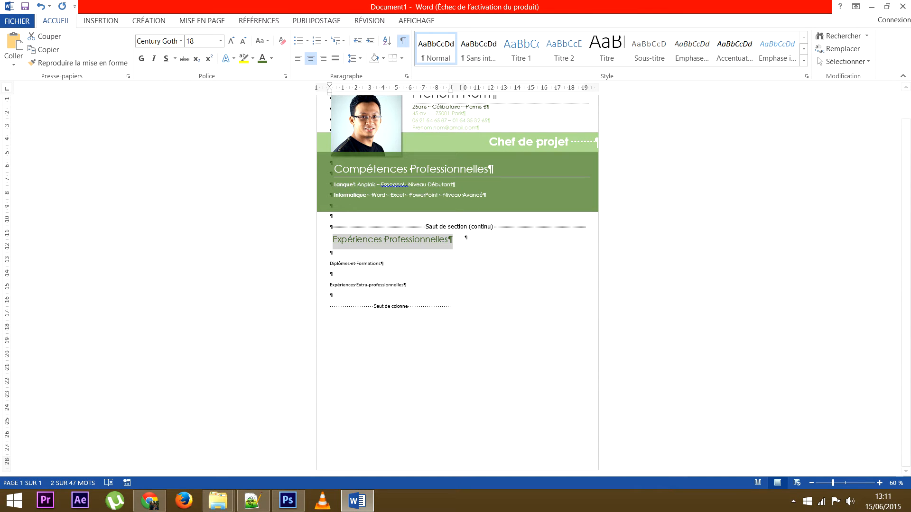
left_click(401, 58)
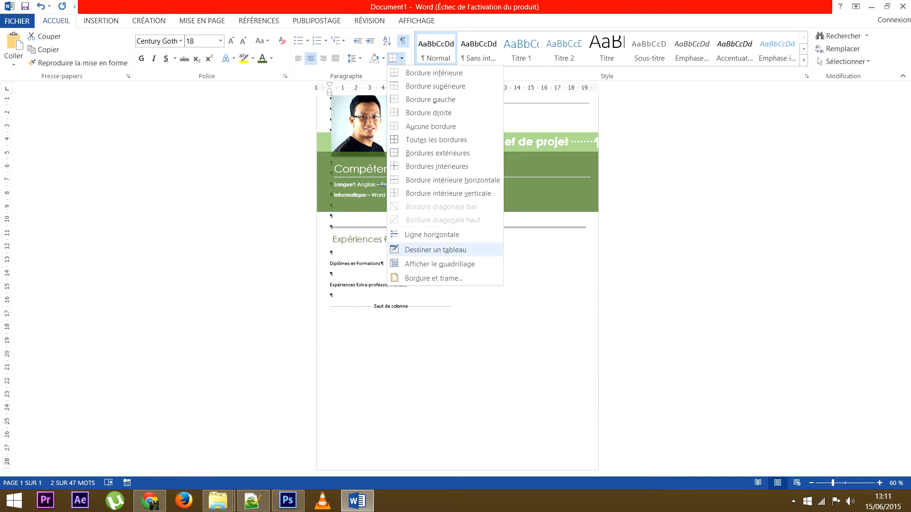
Give the heading a ¾ pt dashed dark green border on the bottom only.
left_click(434, 278)
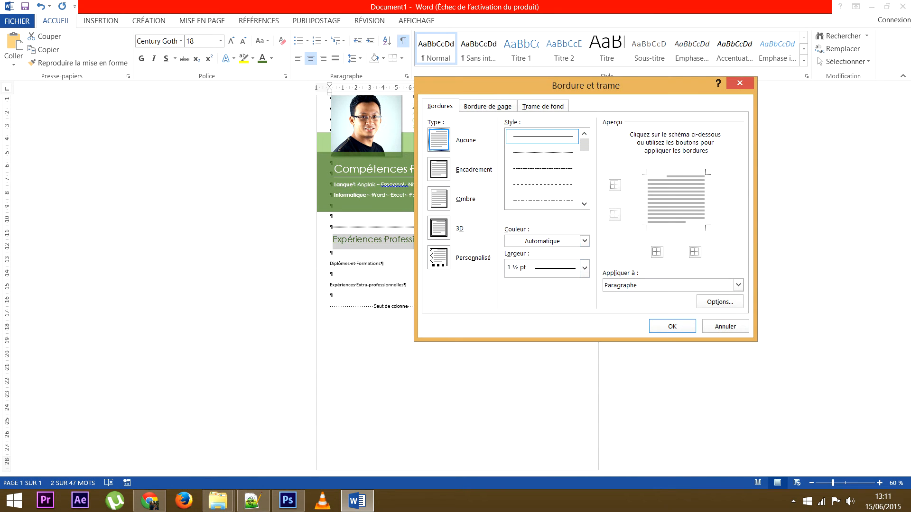
left_click(585, 241)
left_click(596, 312)
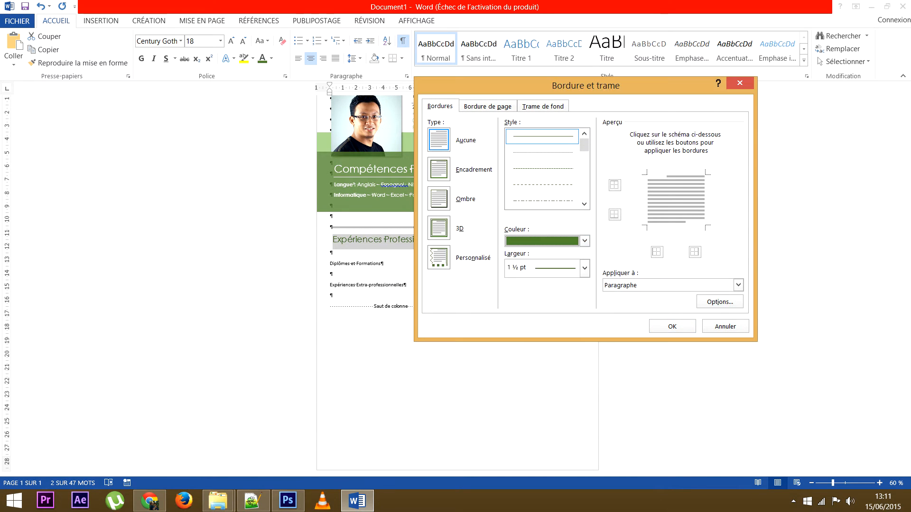
left_click(542, 169)
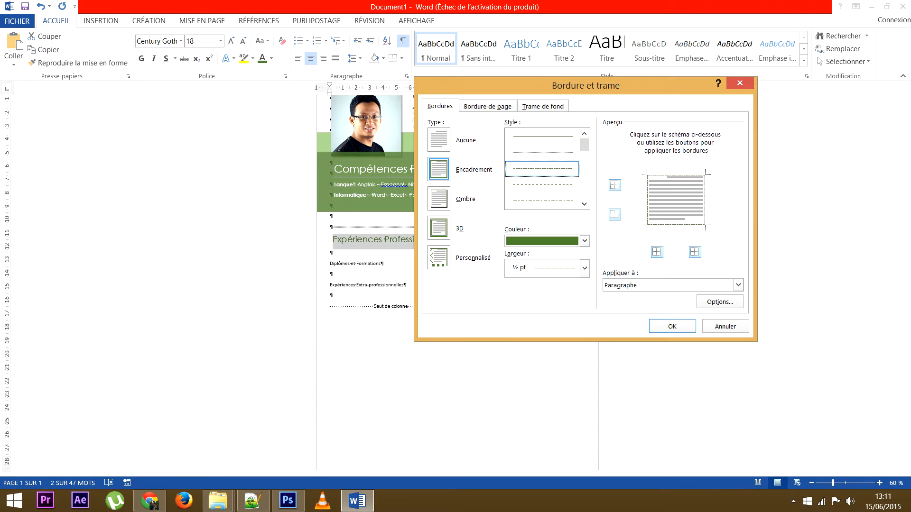
left_click(648, 199)
left_click(676, 176)
left_click(705, 199)
left_click(672, 327)
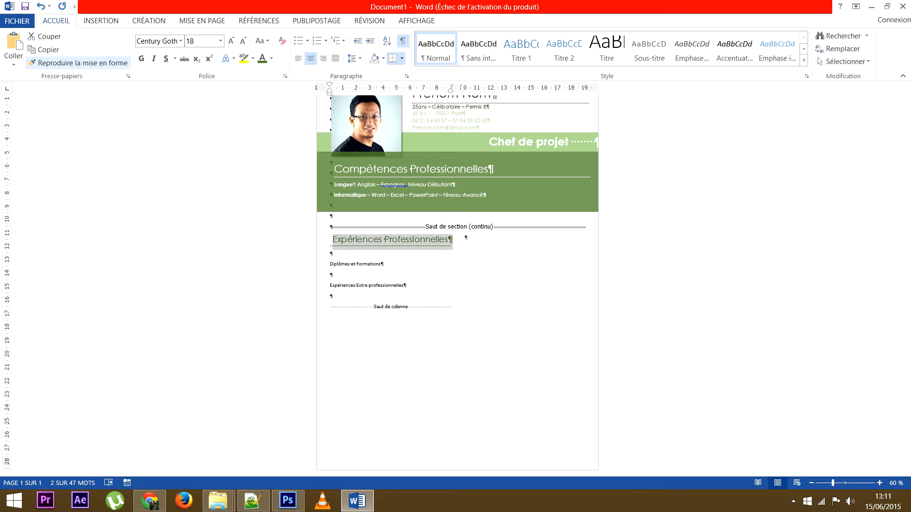
Copy the heading format onto Diplômes et Formations and Expériences Extra-professionnelles with Reproduire la mise en forme.
left_click(79, 62)
left_click_drag(330, 264, 383, 264)
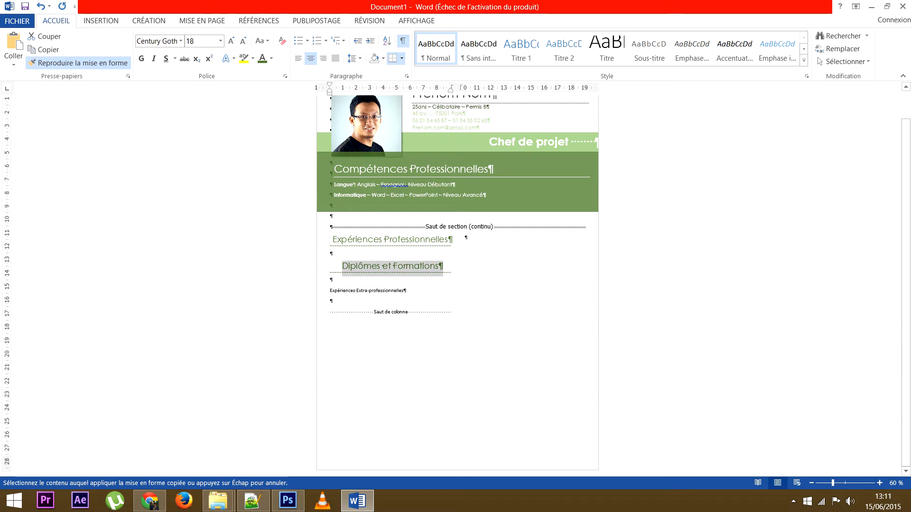
left_click_drag(330, 291, 407, 291)
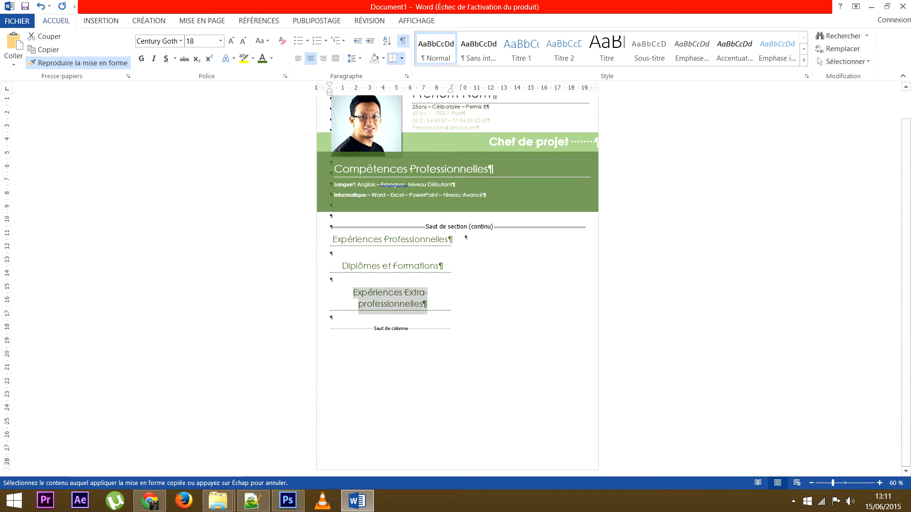
key("Escape")
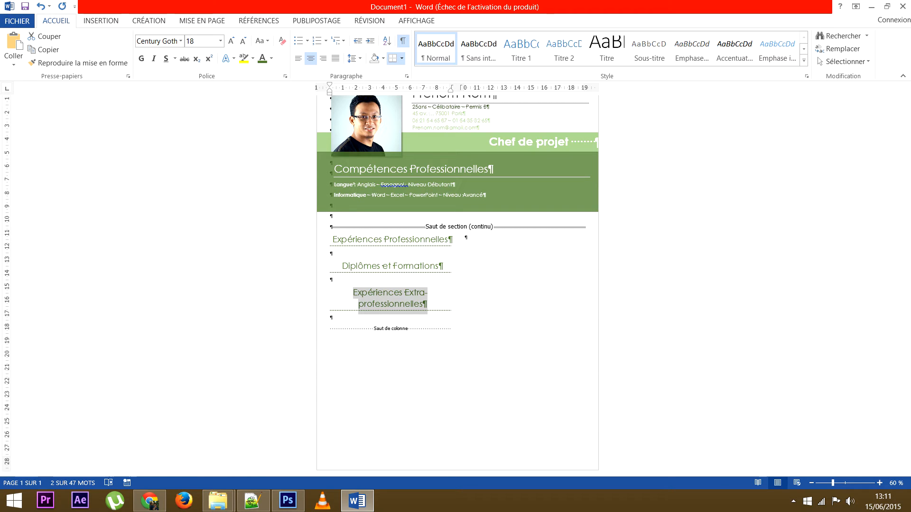
Reduce all three section headings to 14 pt.
left_click(242, 41)
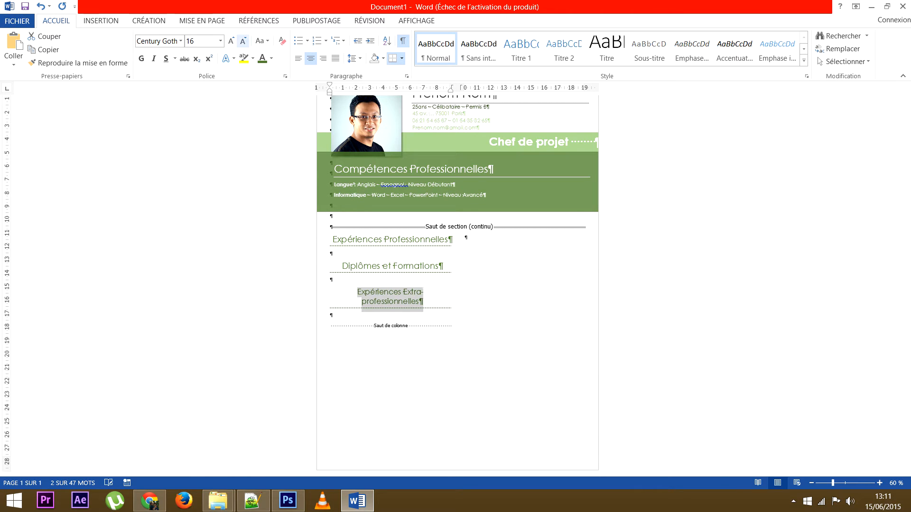
left_click(242, 41)
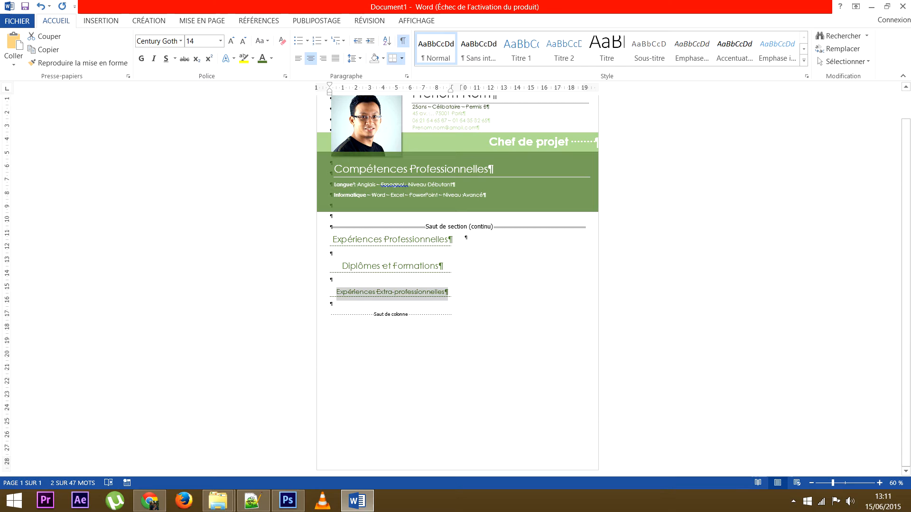
triple_click(392, 266)
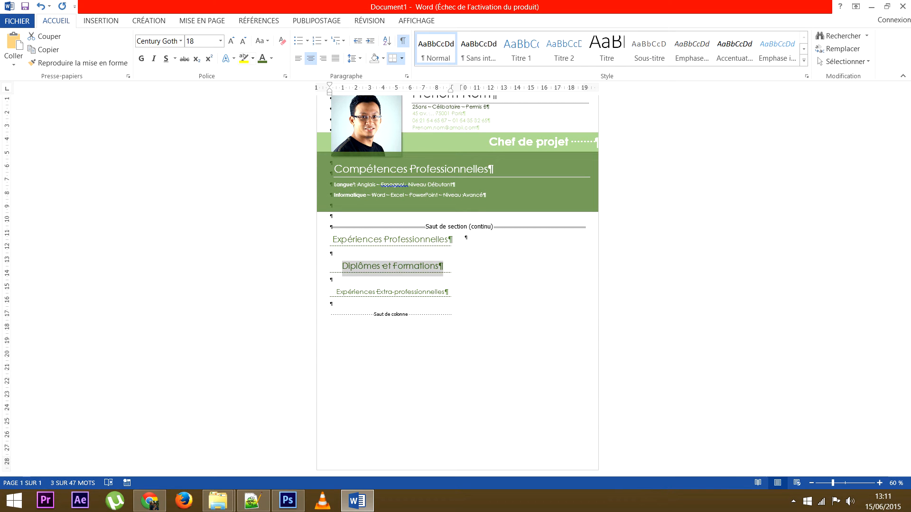
left_click(243, 40)
left_click(242, 41)
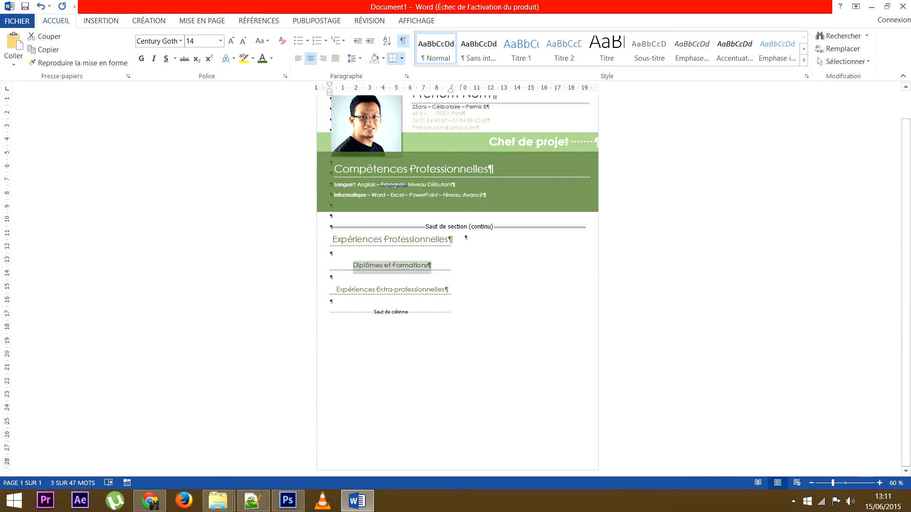
triple_click(392, 240)
left_click(242, 41)
left_click(242, 41)
left_click(332, 251)
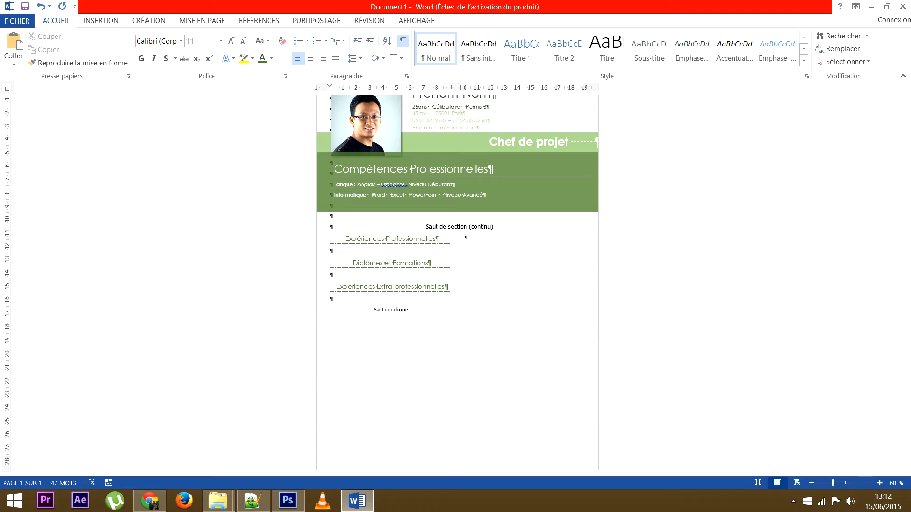
Type '2014 - 2012 - Poste occupé - Nom de l'entreprise' with an indented 'Analyse Uml' line beneath.
type("20")
type("1")
type("4 -")
type("20")
type("12 -")
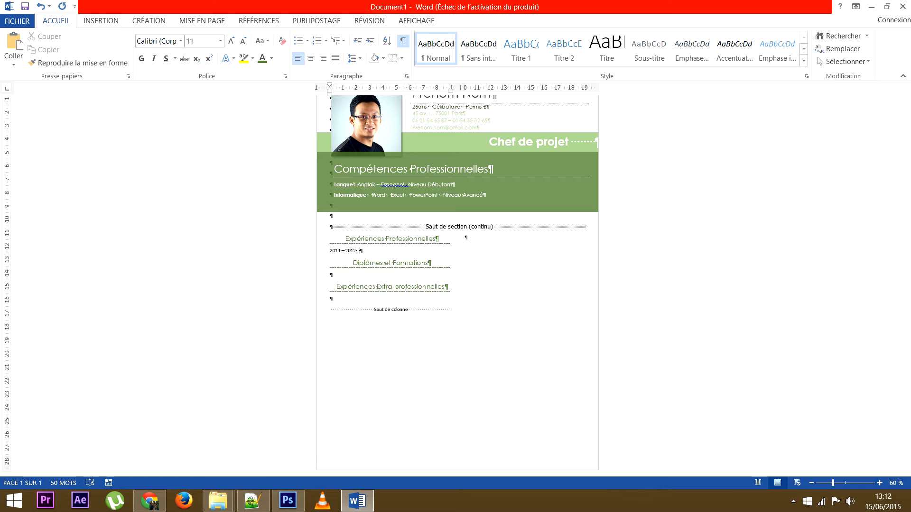
type("Nom de l'entreprise")
left_click(360, 250)
type("Poste occupé -")
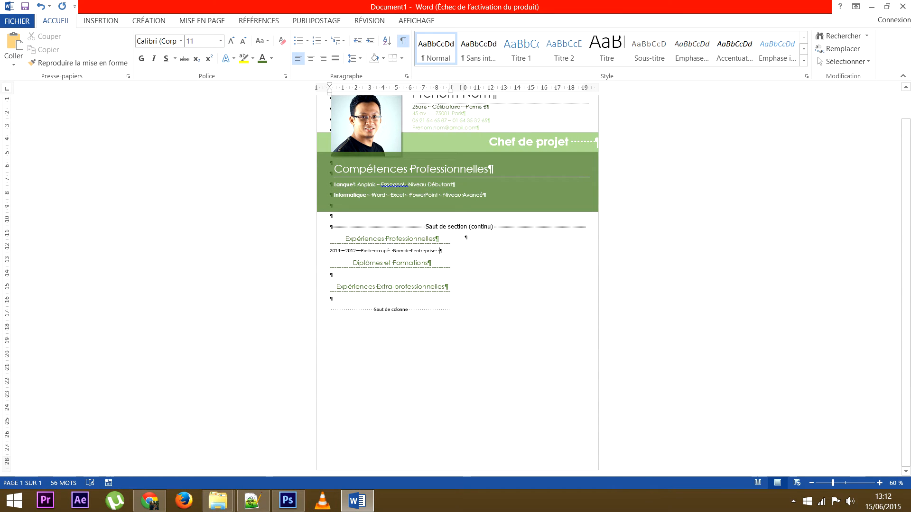
key("Return")
key("Tab")
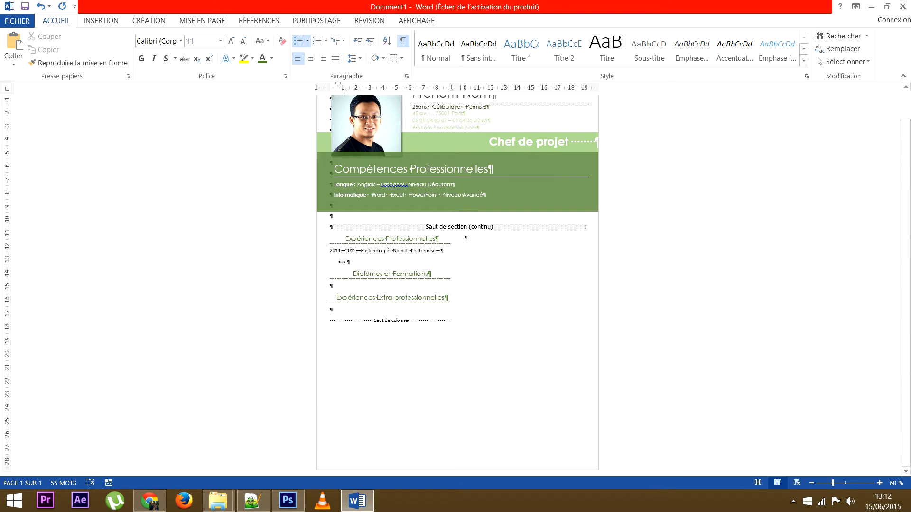
type("Dé")
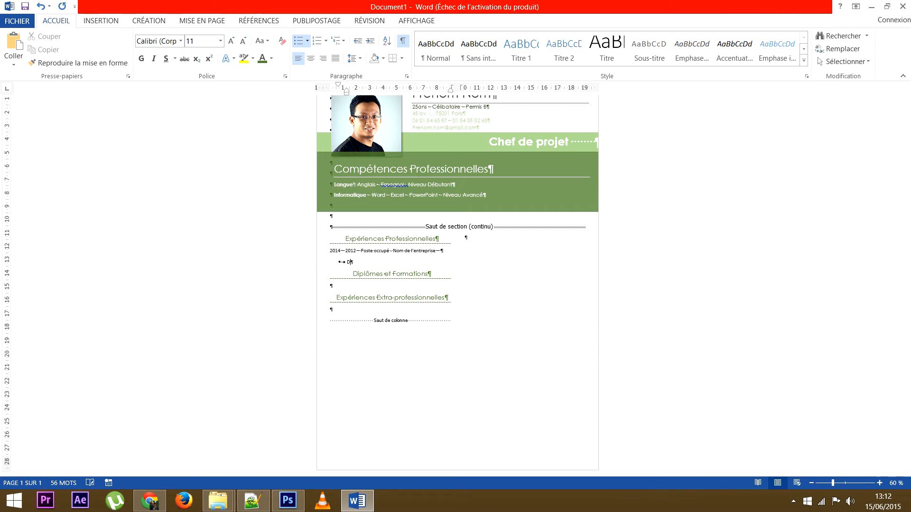
type("Analyse Uml")
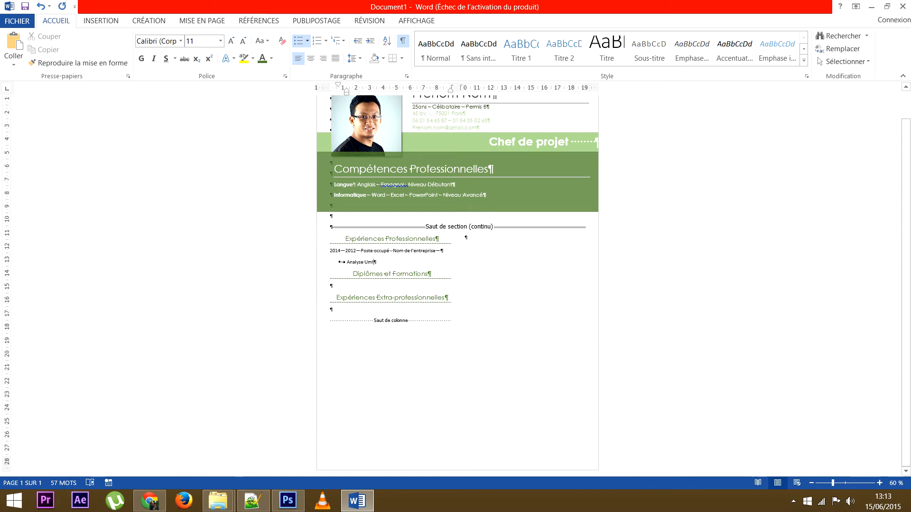
left_click(331, 286)
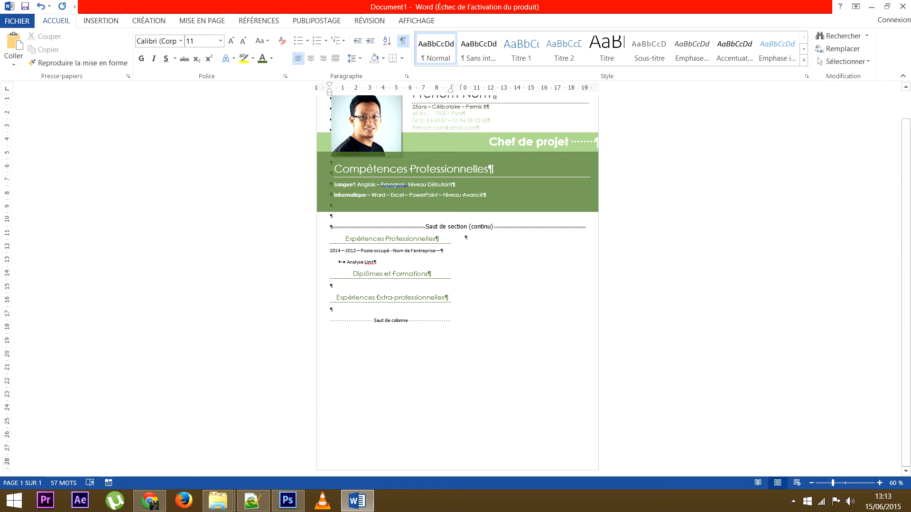
left_click(331, 309)
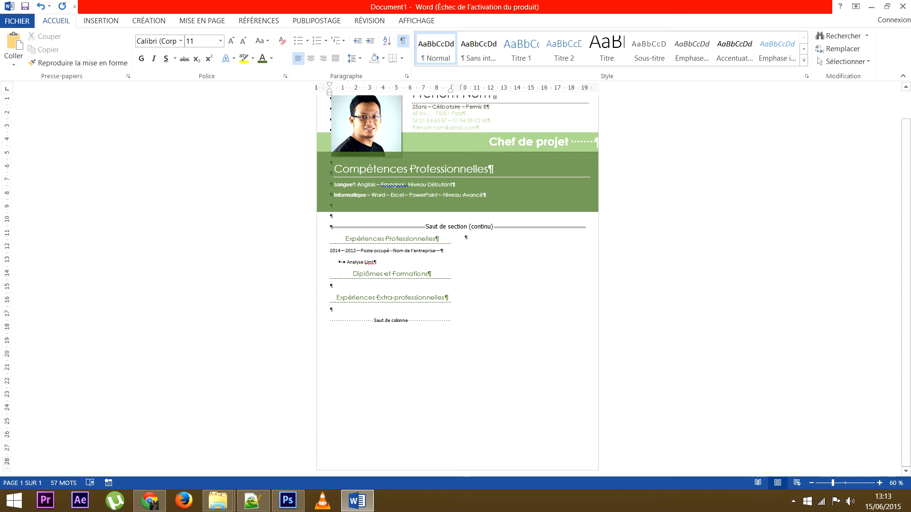
Cut the Expériences Extra-professionnelles heading and paste it into the right-hand column.
left_click_drag(336, 298, 448, 298)
key("ctrl+c")
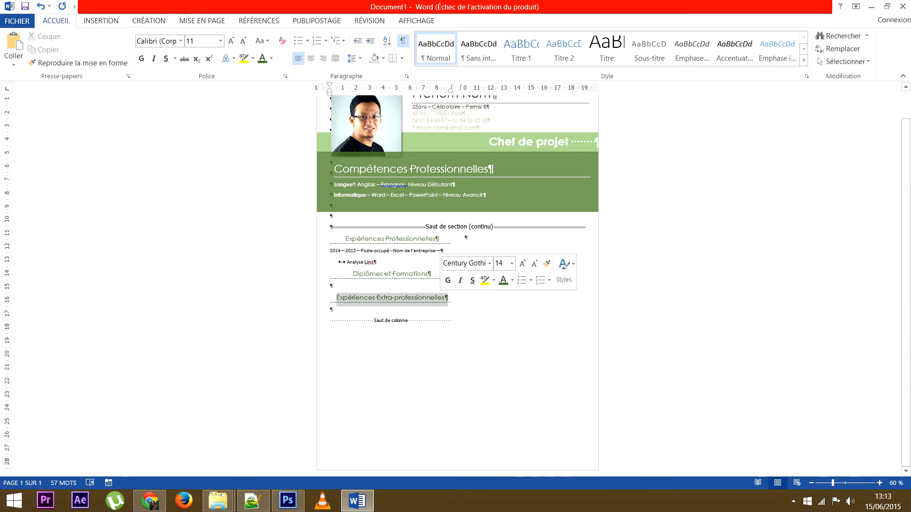
key("Delete")
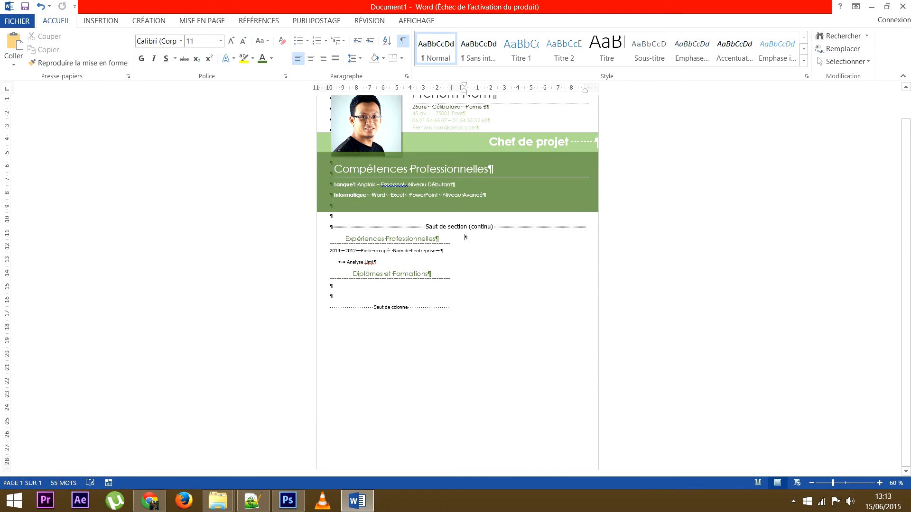
key("ctrl+v")
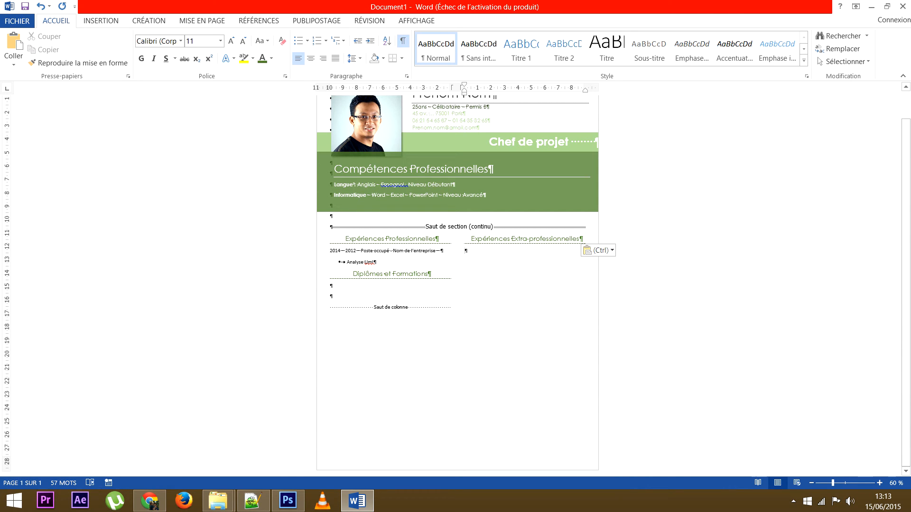
key("alt+n")
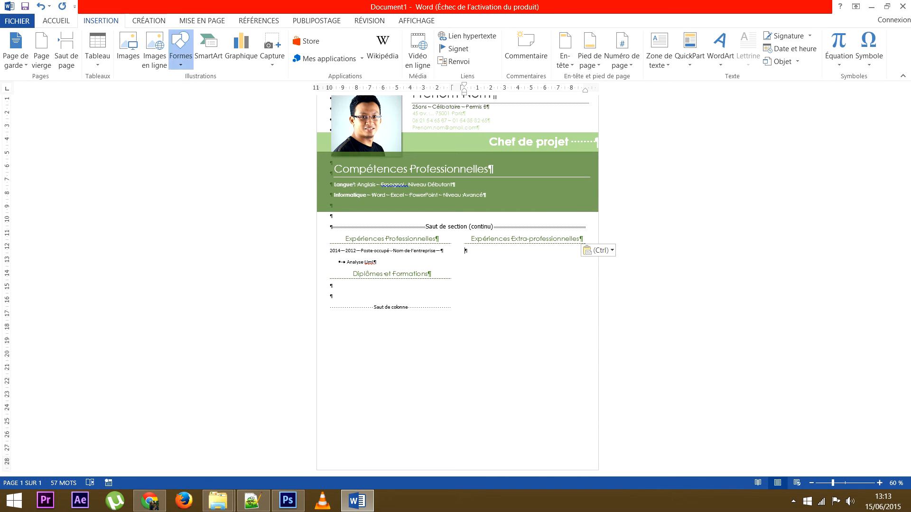
Draw a rectangle across the full width of the page bottom, flush with the edge.
left_click(180, 47)
left_click(208, 90)
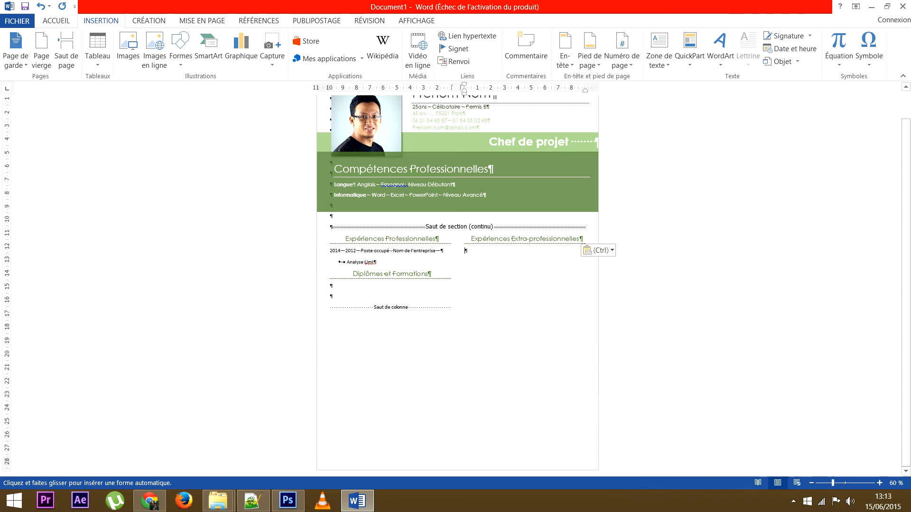
left_click_drag(316, 451, 599, 470)
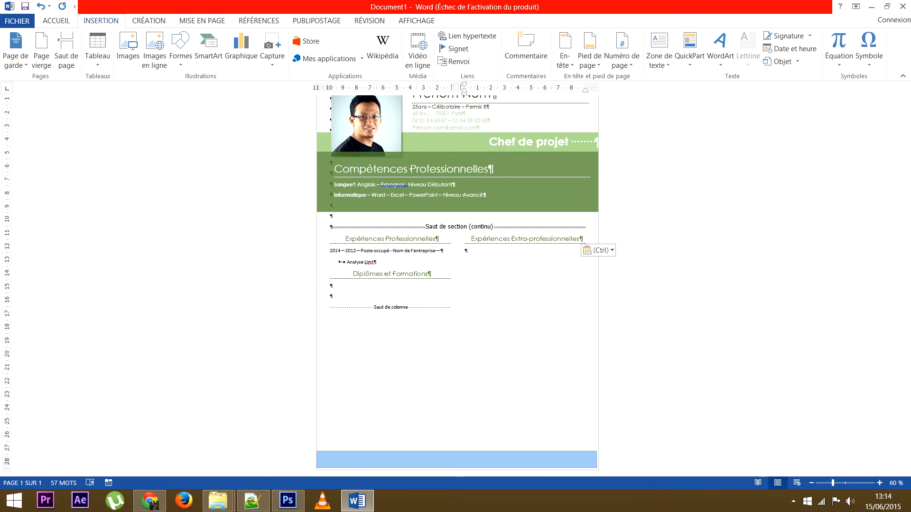
left_click_drag(598, 469, 598, 471)
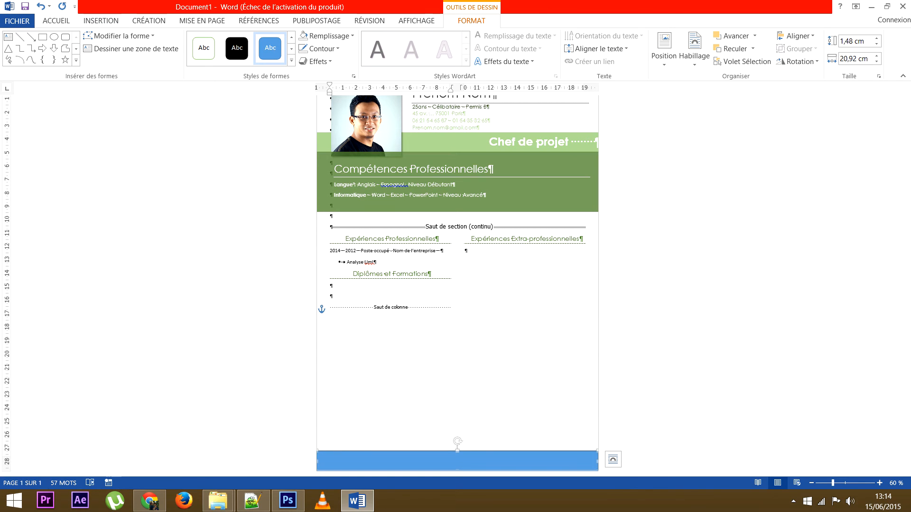
Set the band to Sans contour and fill it with the recently used dark green.
left_click(322, 48)
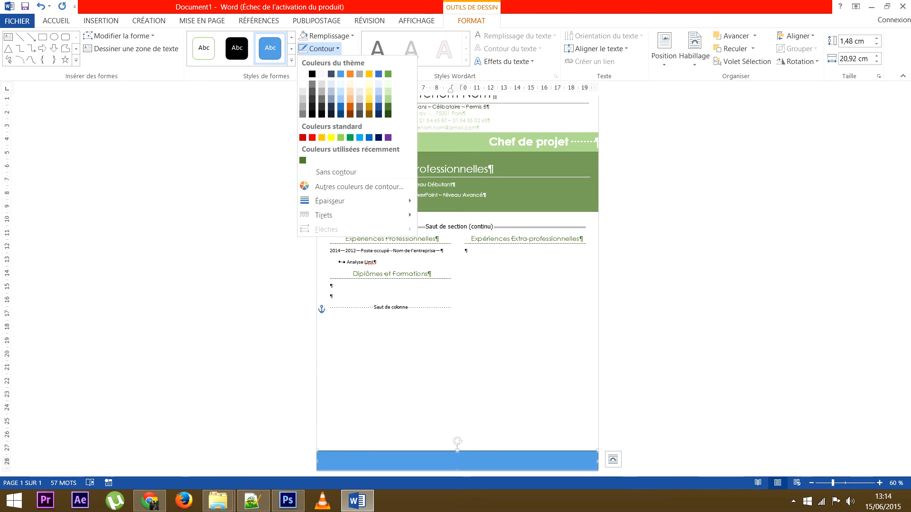
left_click(336, 171)
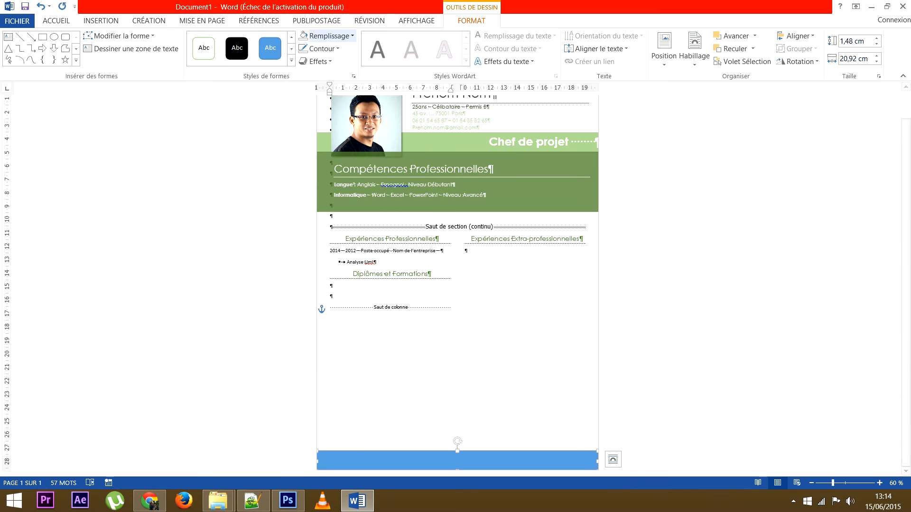
left_click(327, 37)
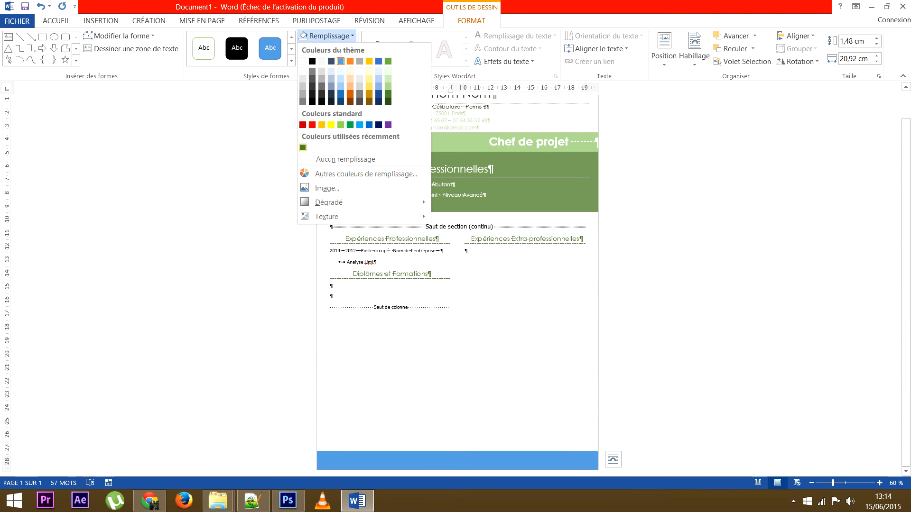
left_click(302, 148)
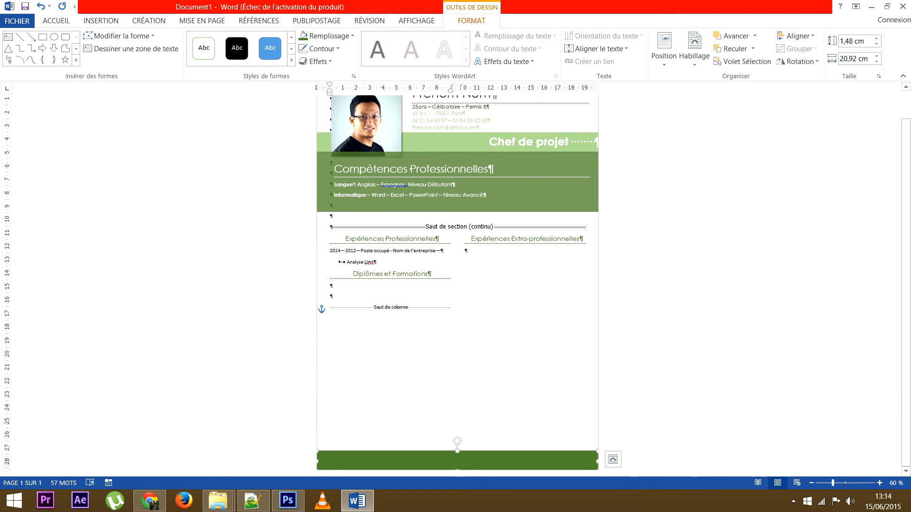
scroll(457, 284, "up", 1)
scroll(458, 285, "down", 1)
left_click(449, 308)
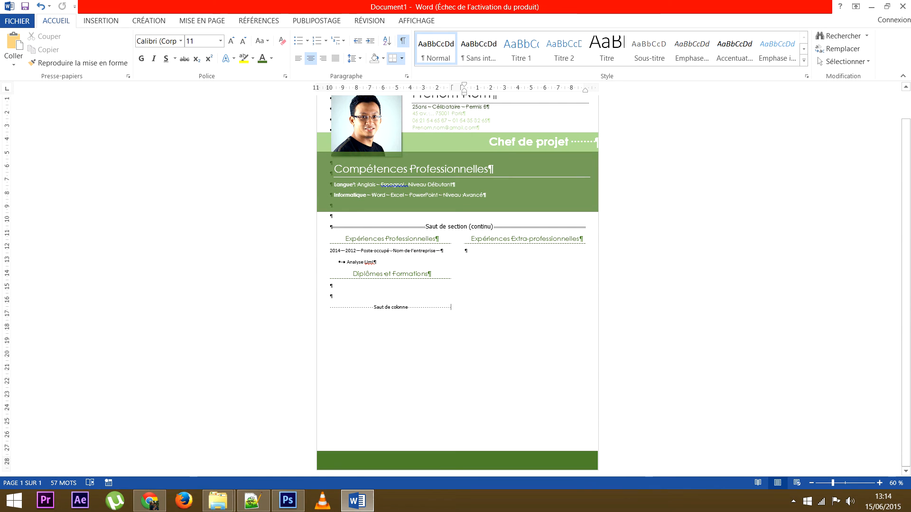
scroll(457, 285, "up", 1)
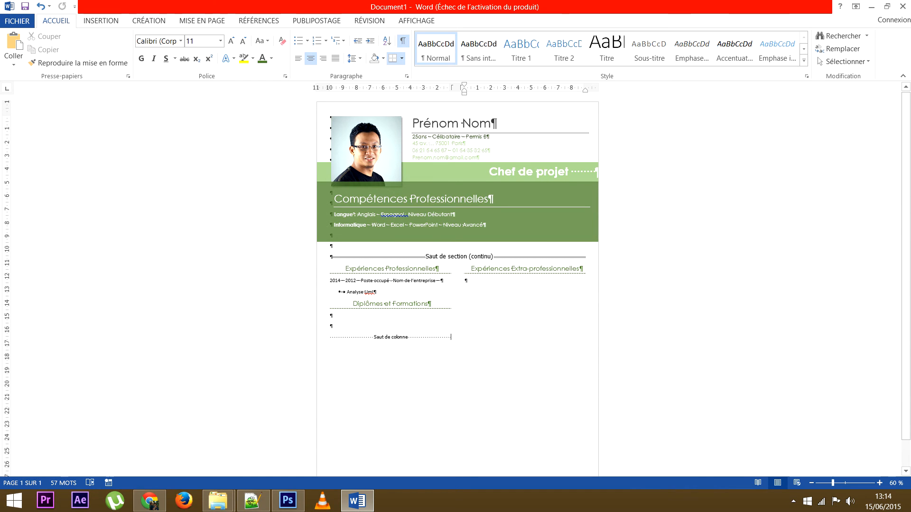
scroll(457, 285, "down", 1)
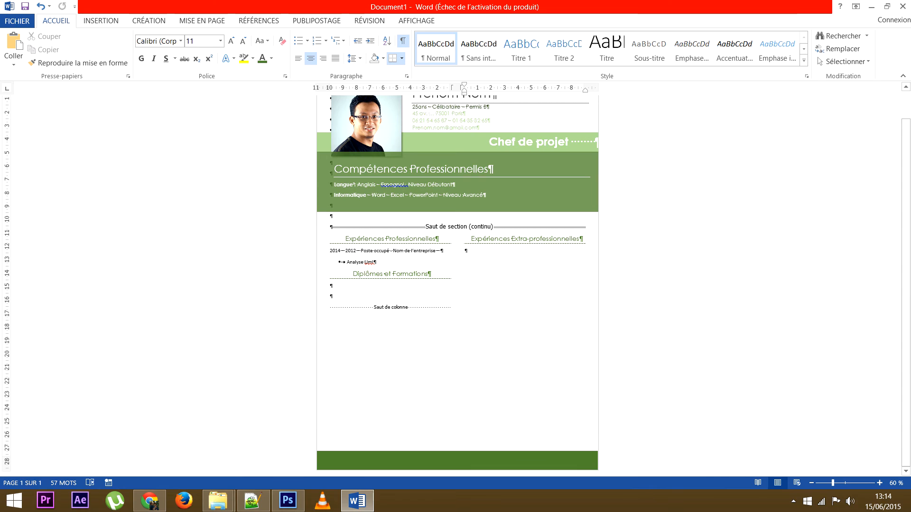
scroll(457, 285, "up", 1)
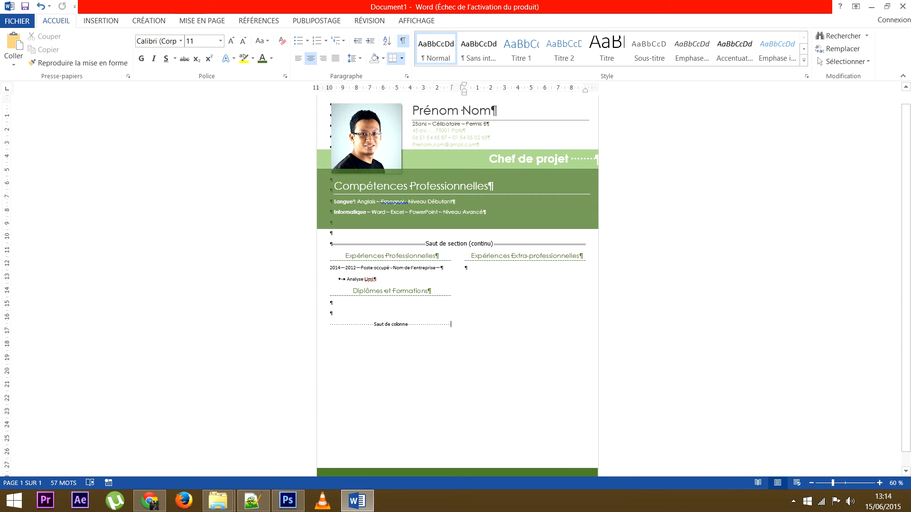
scroll(457, 285, "down", 1)
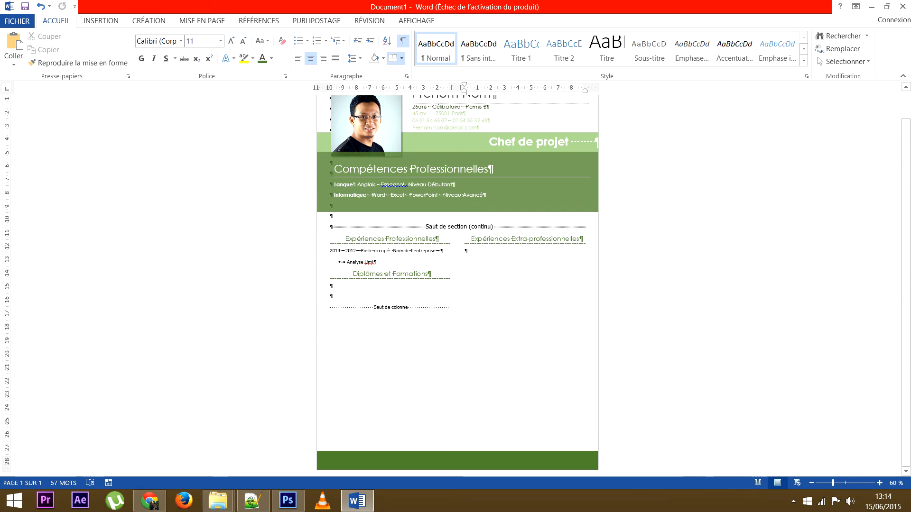
Type the street address, postcode and city, phone number and e-mail, dash-separated, inside the band.
left_click(457, 461)
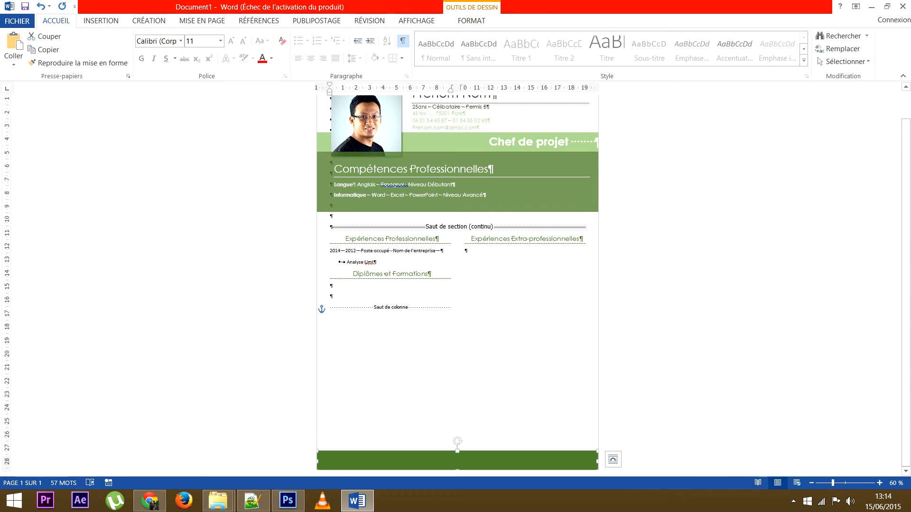
right_click(433, 459)
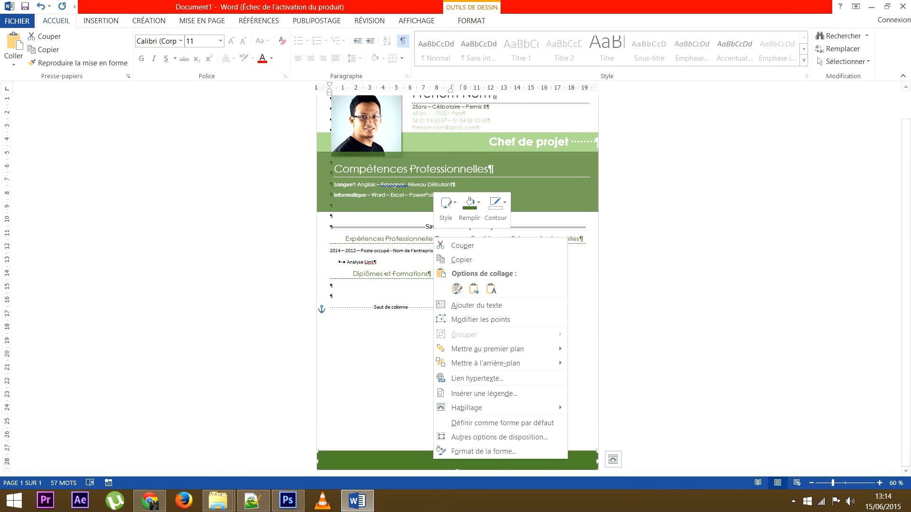
left_click(476, 305)
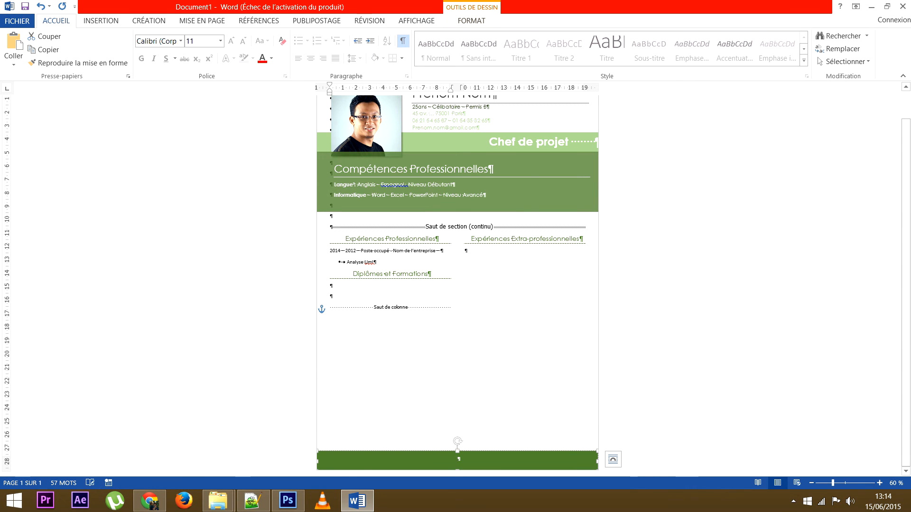
type("45 av")
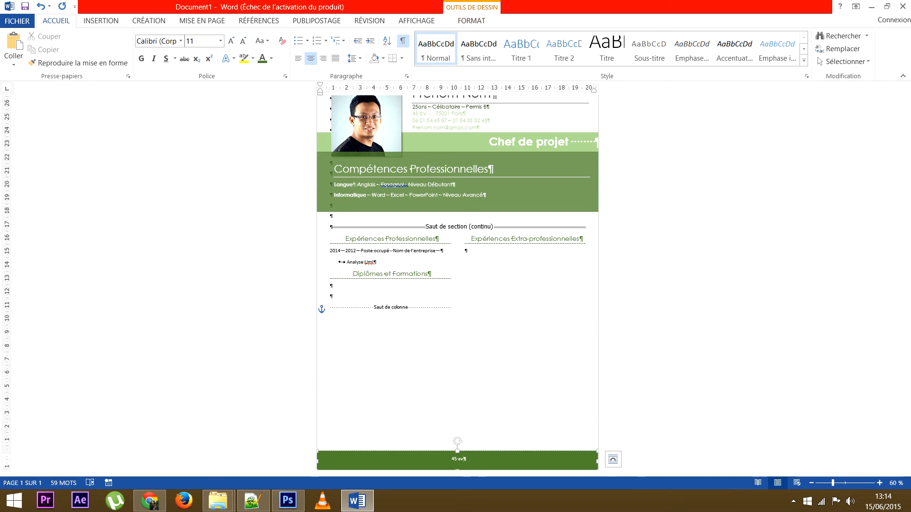
type("... 75001 paris")
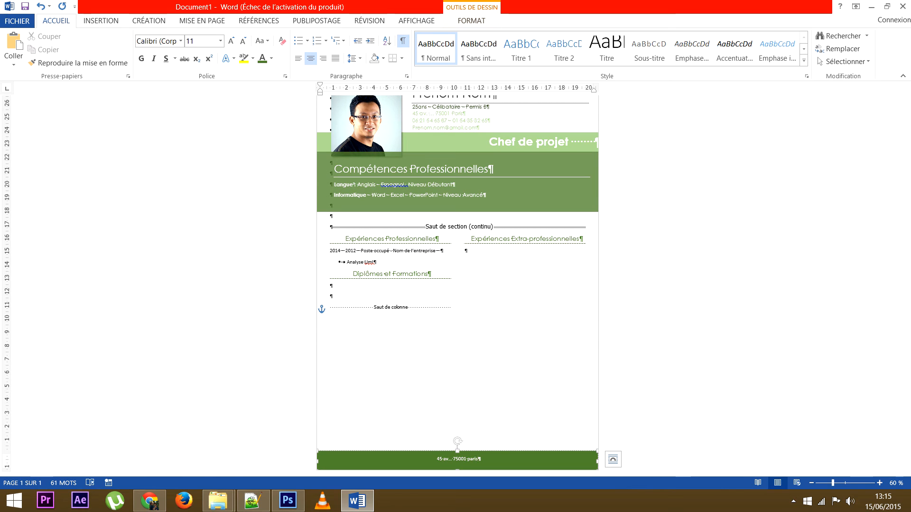
type(" -")
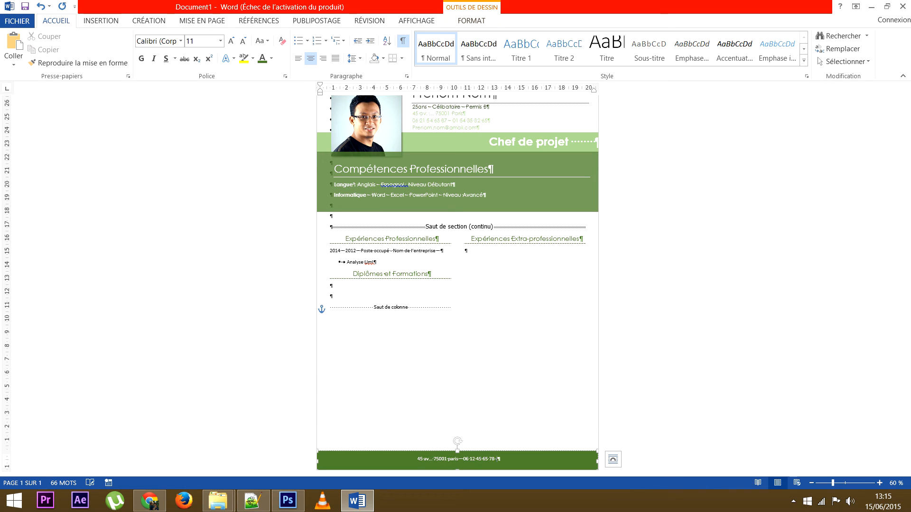
type("- prenom.")
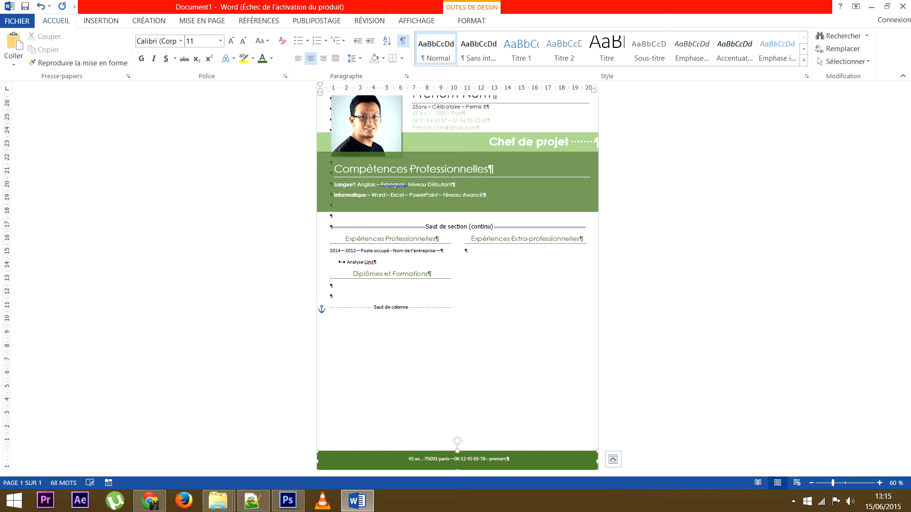
type("nom@gmail.com")
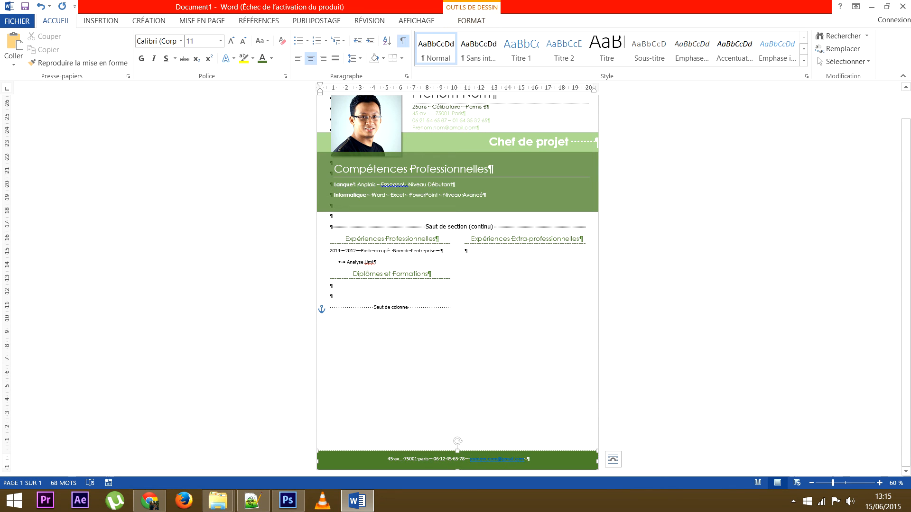
Remove the e-mail's hyperlink and set the centred footer contact line to 14 pt.
right_click(516, 459)
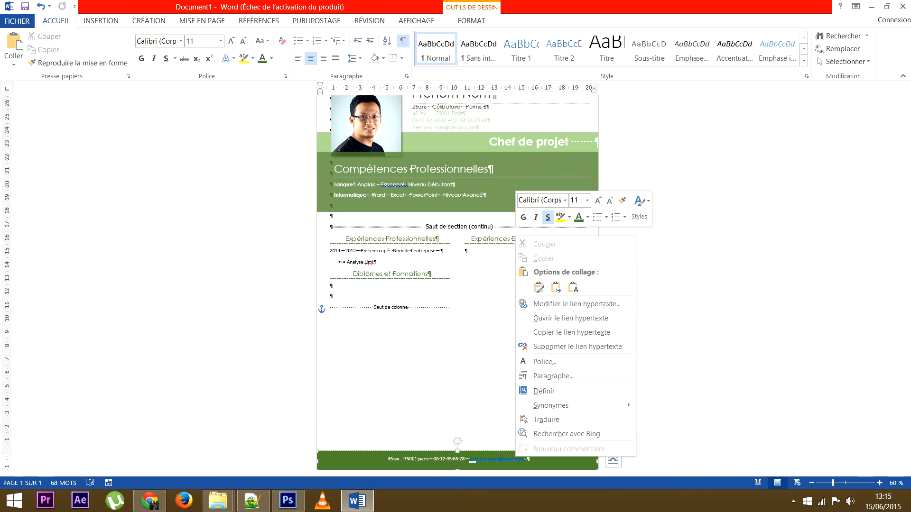
left_click(574, 346)
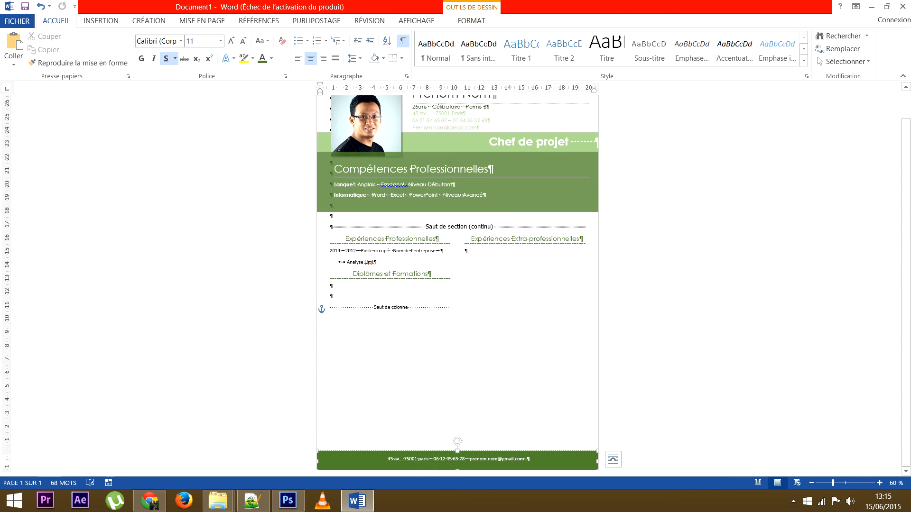
left_click_drag(533, 459, 358, 460)
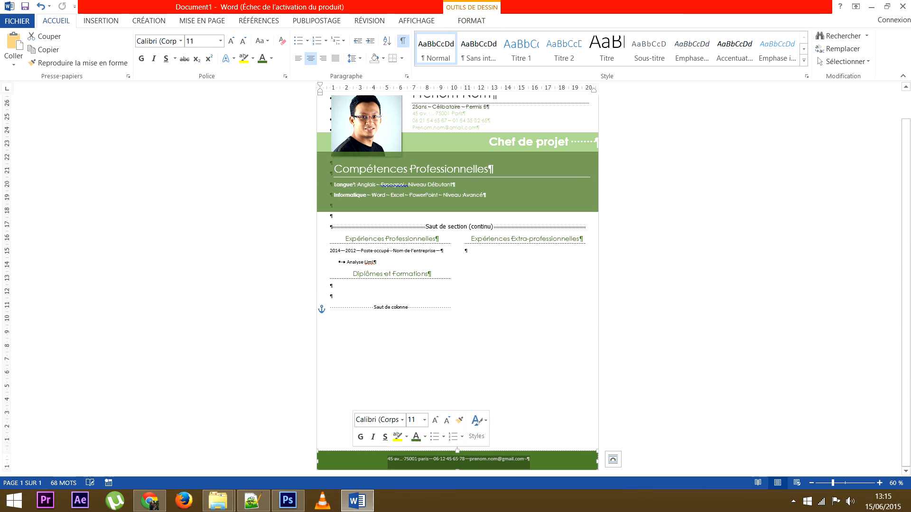
left_click(231, 40)
left_click(231, 41)
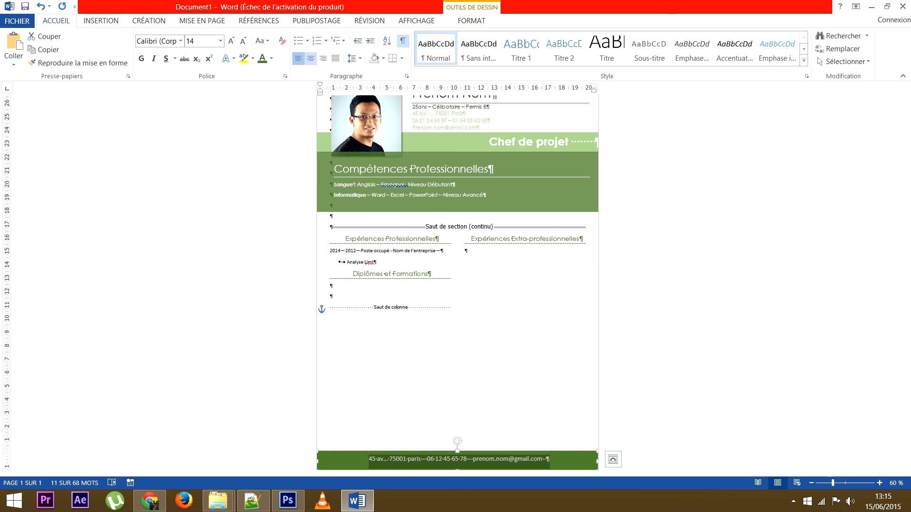
left_click(297, 57)
left_click(311, 58)
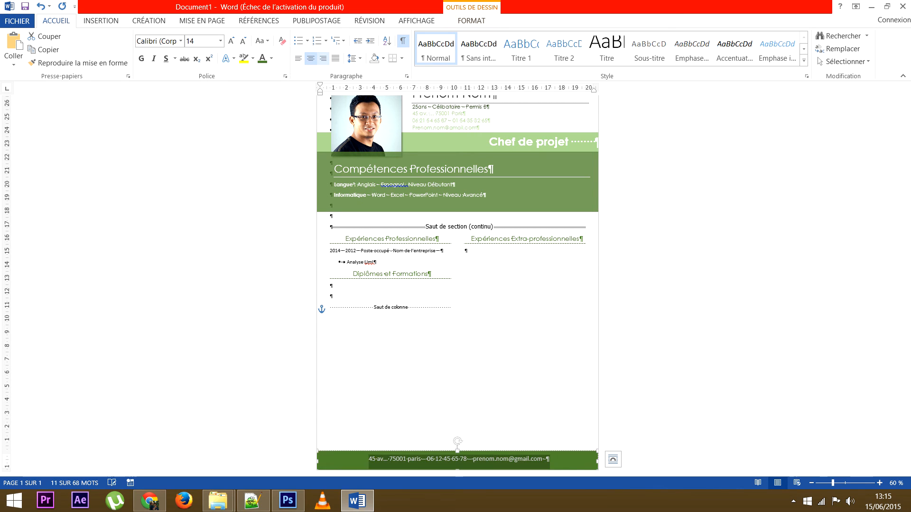
left_click(323, 59)
left_click(311, 58)
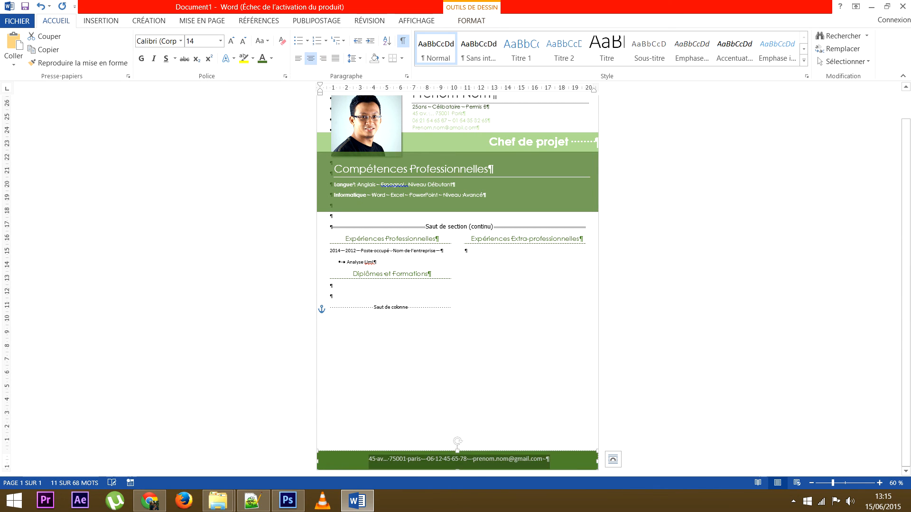
left_click(451, 308)
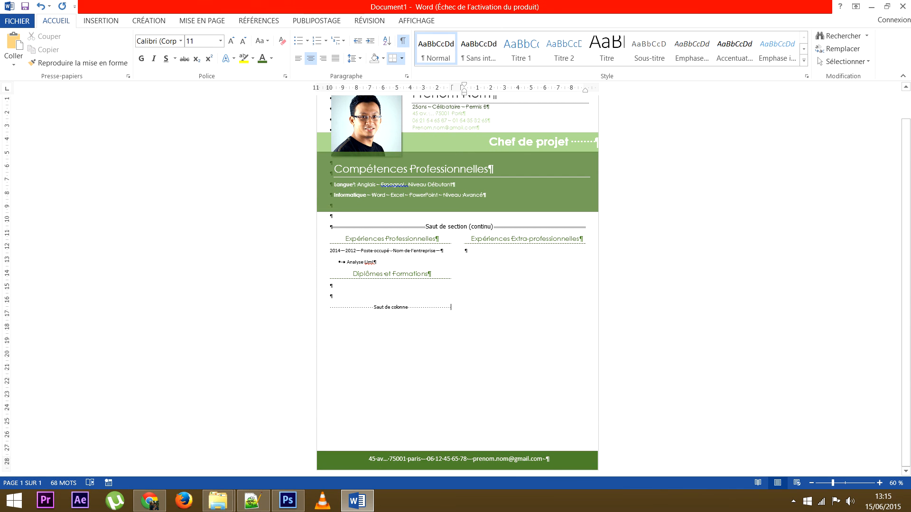
scroll(457, 284, "up", 2)
scroll(457, 285, "down", 2)
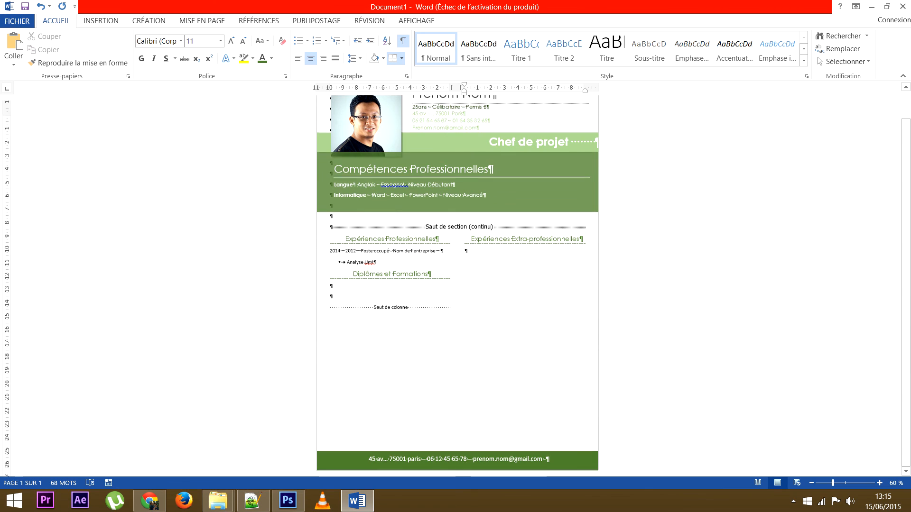
scroll(457, 284, "up", 1)
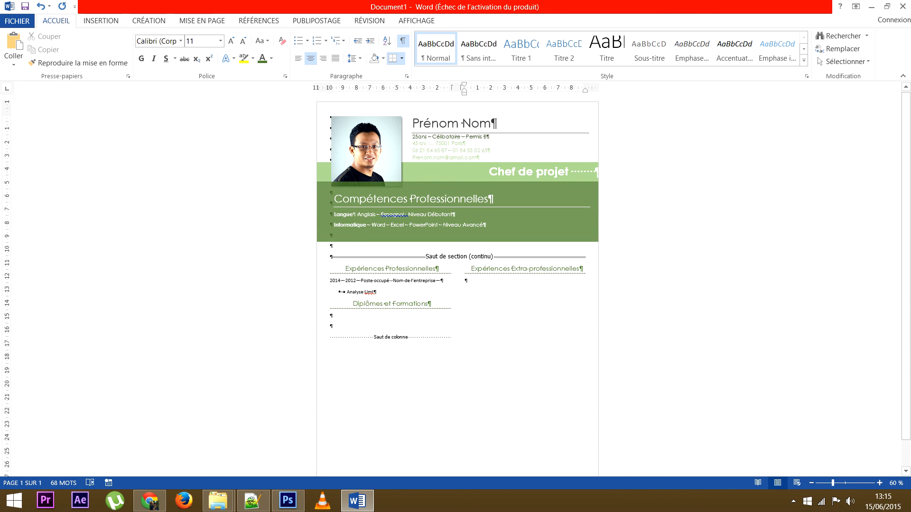
scroll(457, 285, "down", 1)
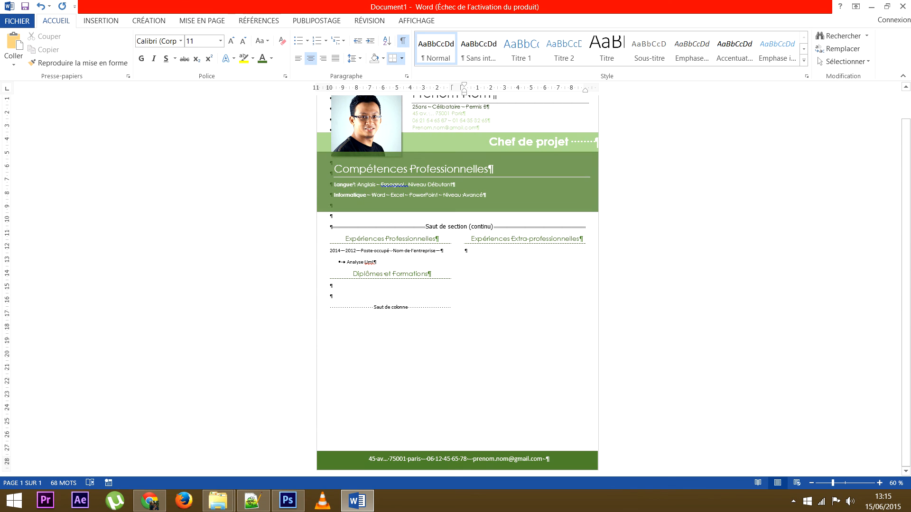
scroll(457, 237, "up", 1)
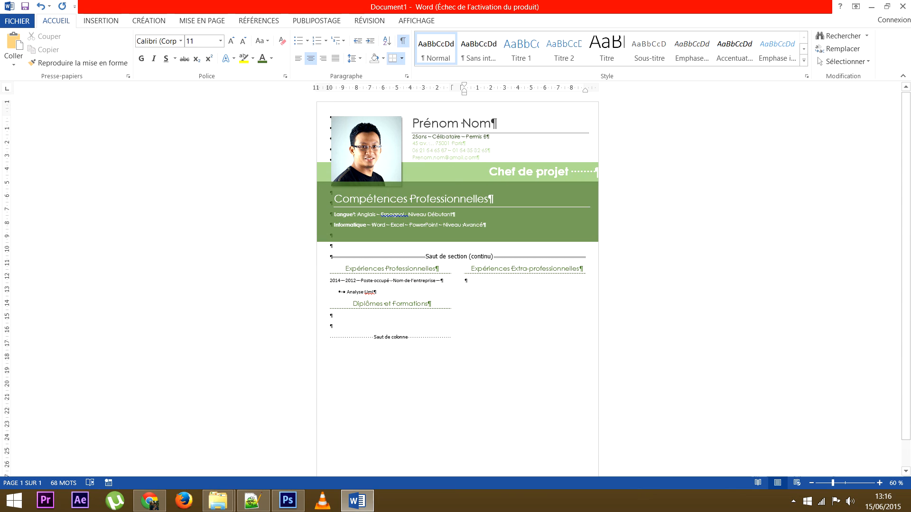
scroll(457, 284, "down", 1)
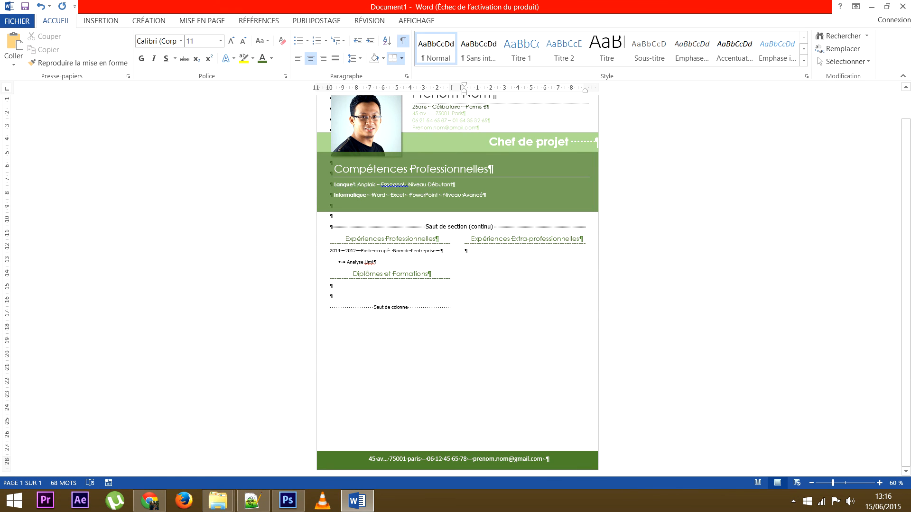
scroll(457, 285, "up", 1)
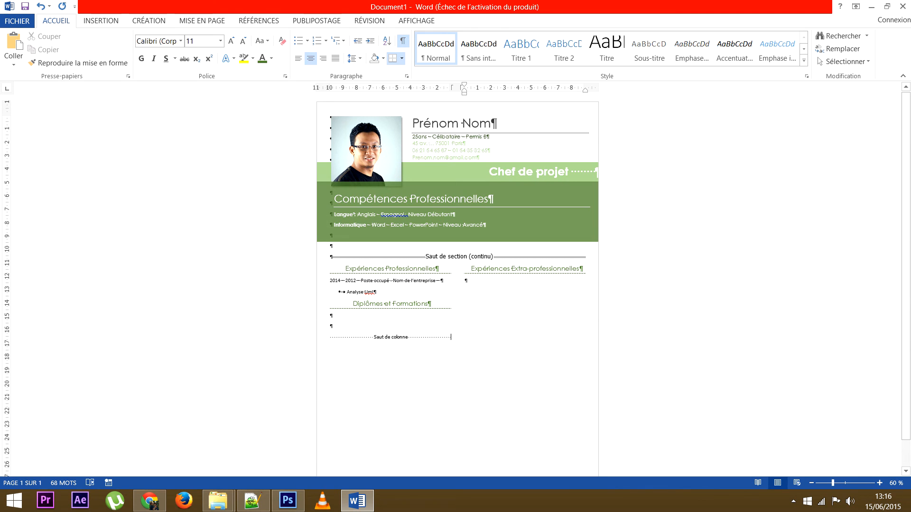
Add the missing space in the Prénom Nom box's age line so '25ans' reads '25 ans'.
left_click(418, 137)
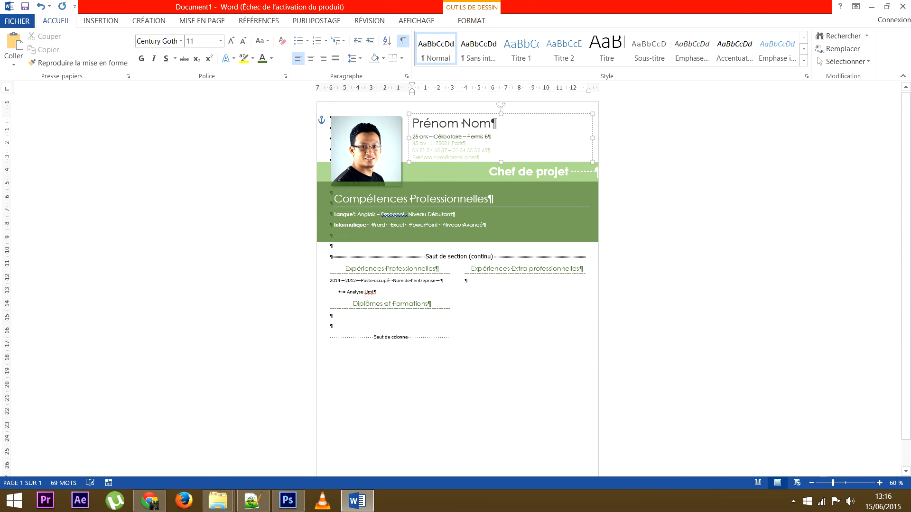
left_click(408, 215)
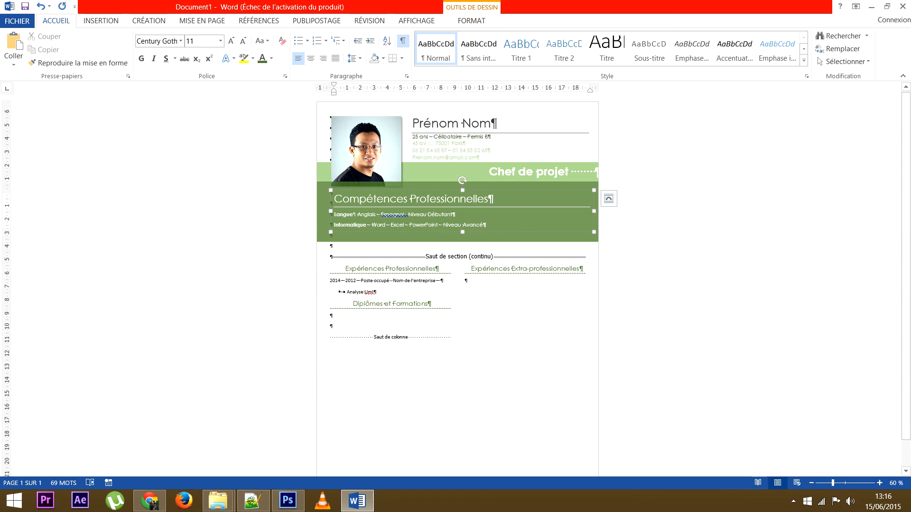
scroll(457, 285, "down", 1)
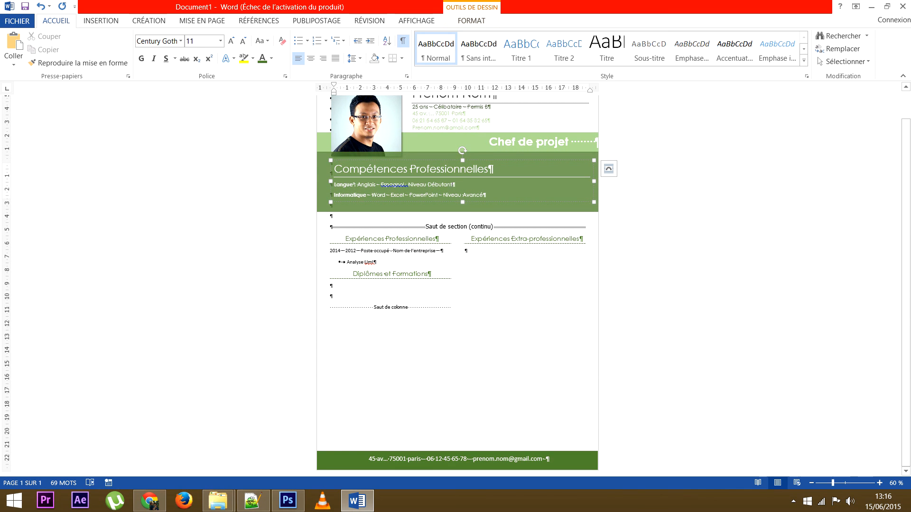
scroll(457, 285, "up", 1)
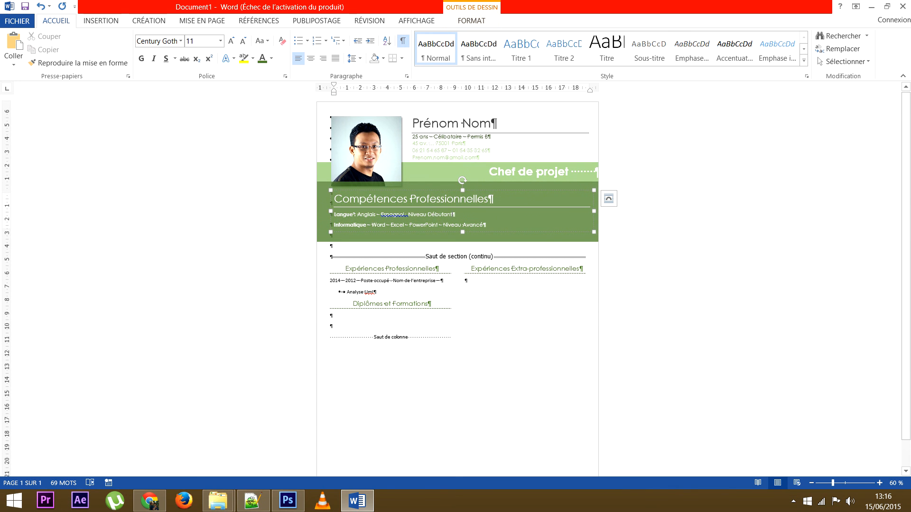
scroll(457, 284, "down", 1)
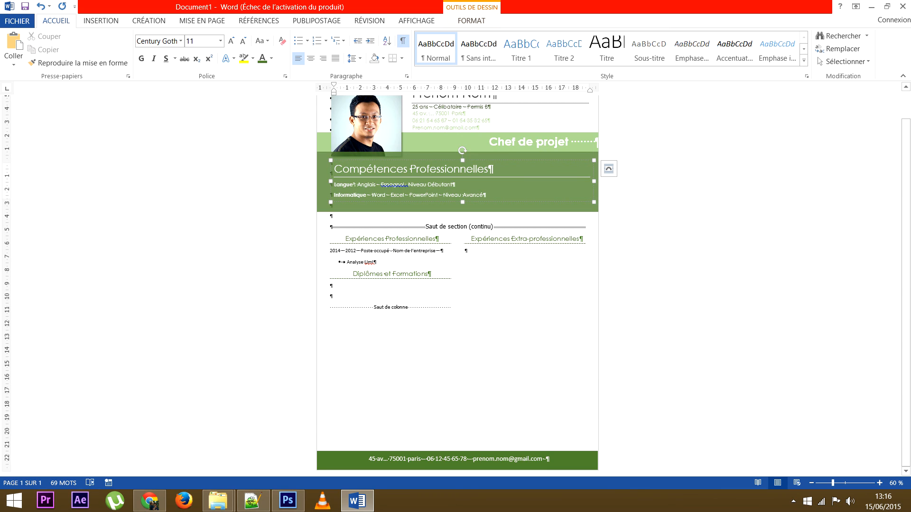
scroll(458, 285, "up", 1)
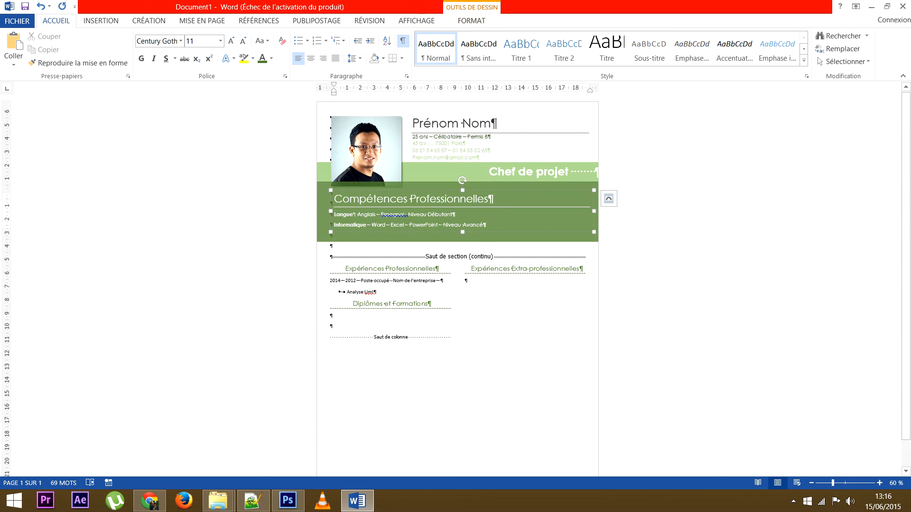